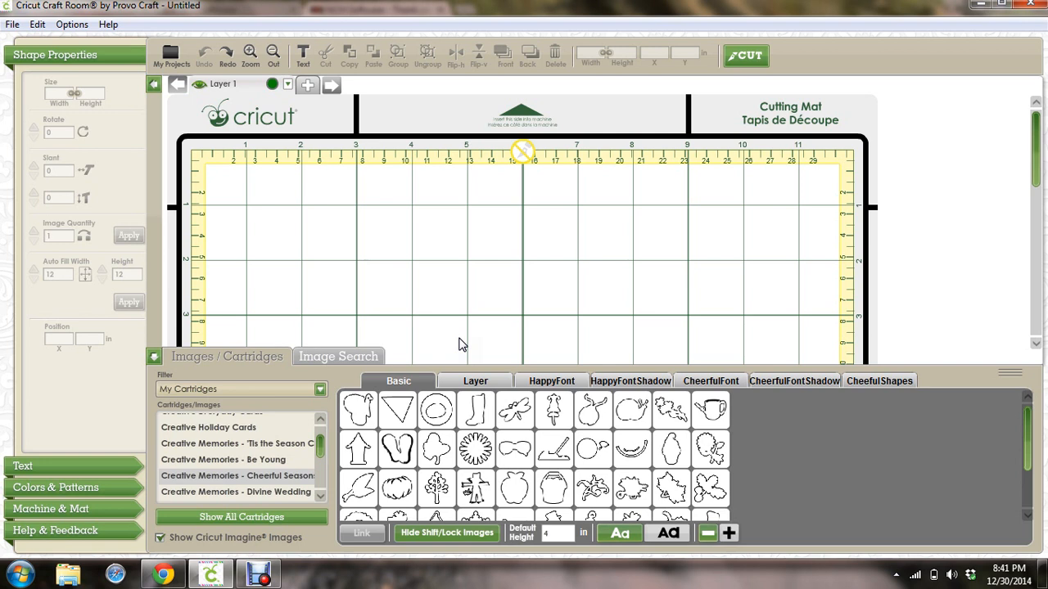
Place the Bushel-s image on Layer 1 at about X 1.43, Y 0.37 in, and hide the Shift/Lock images.
click(515, 313)
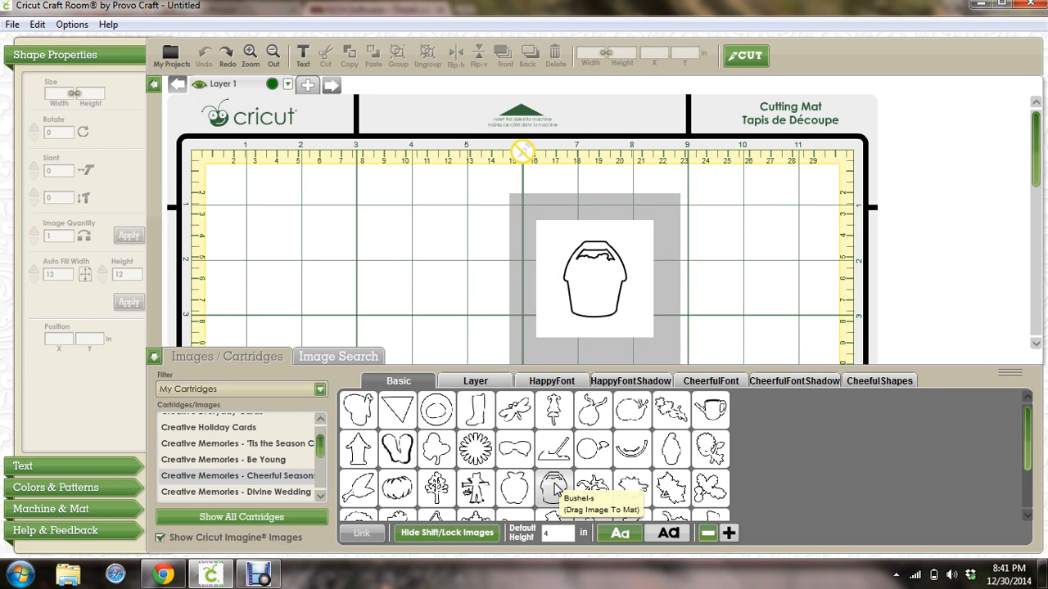
click(551, 532)
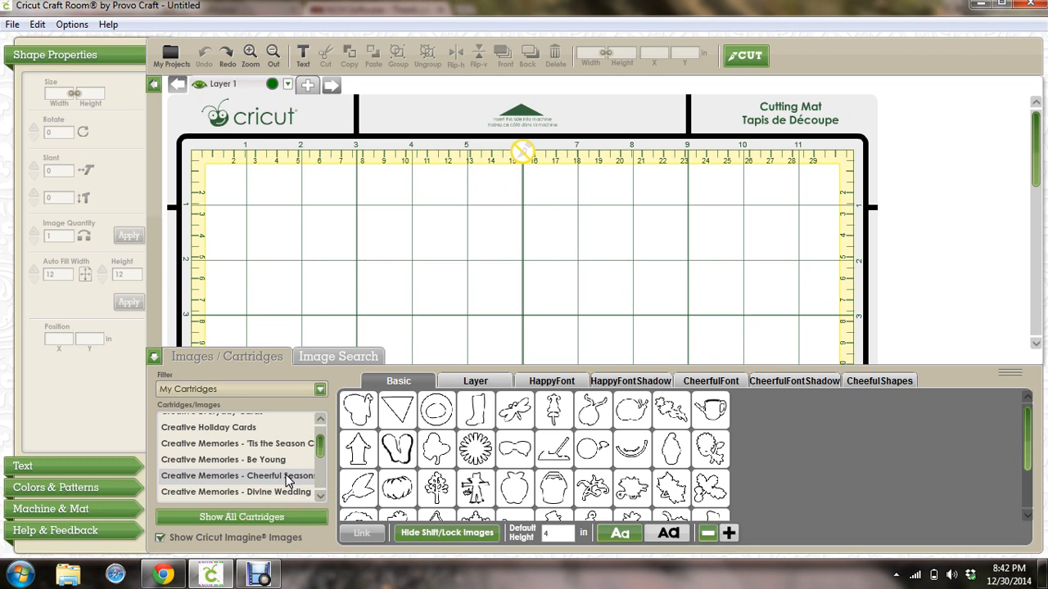
click(551, 491)
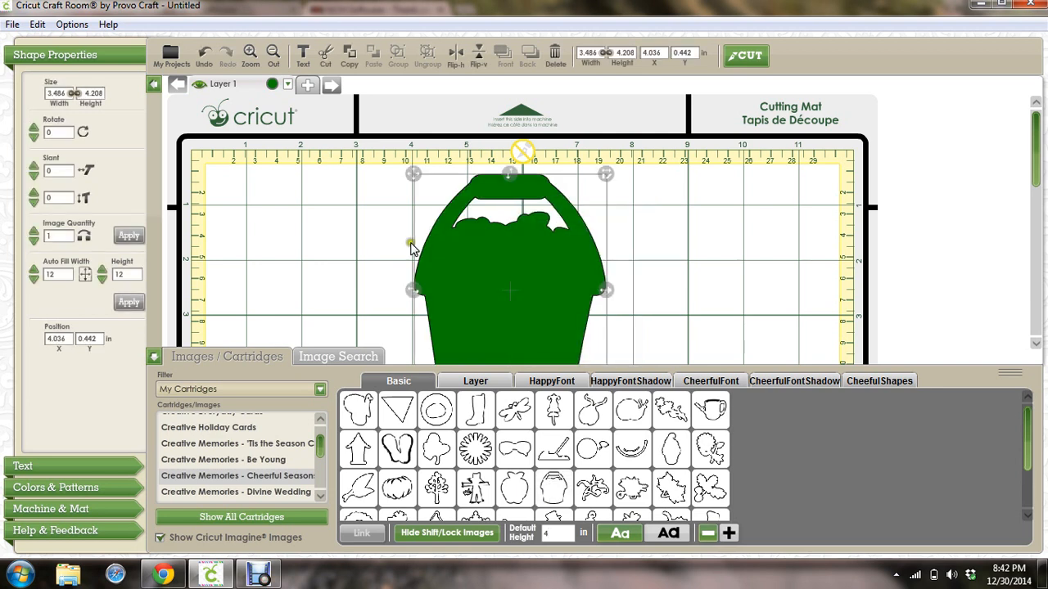
drag(496, 259, 357, 256)
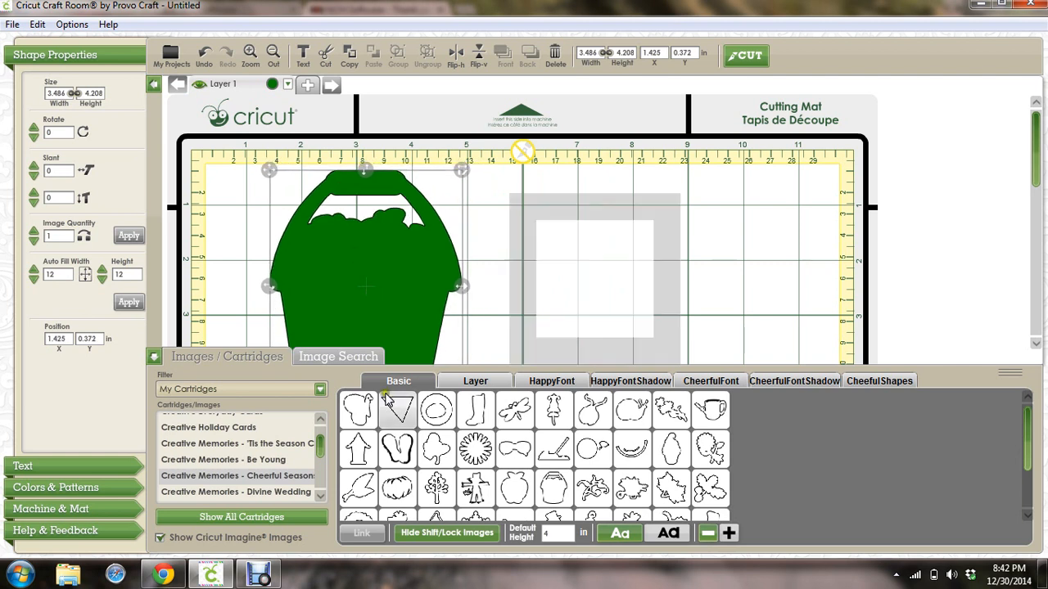
click(421, 534)
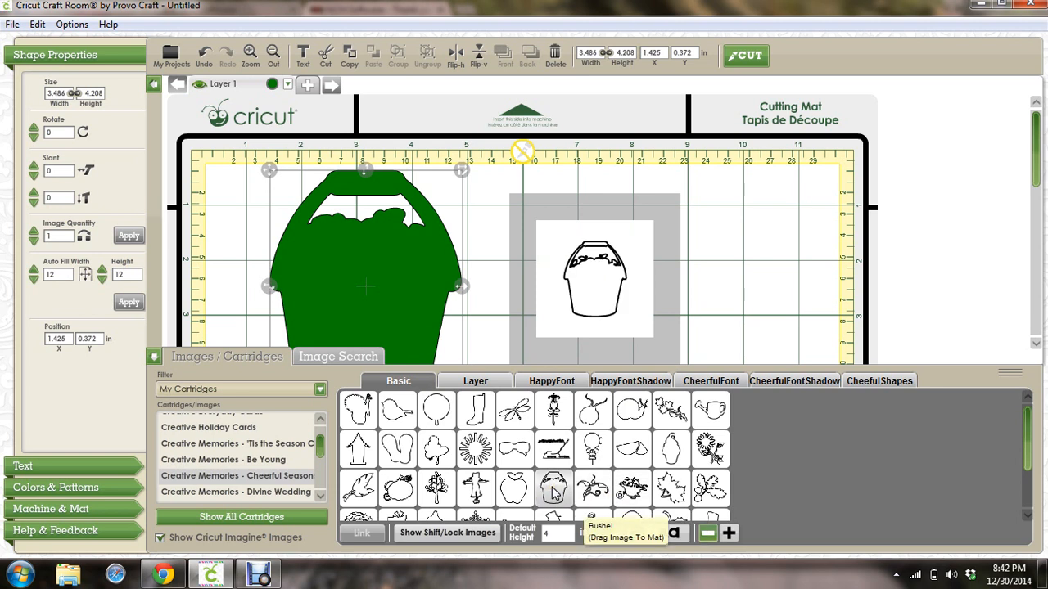
drag(554, 489, 745, 327)
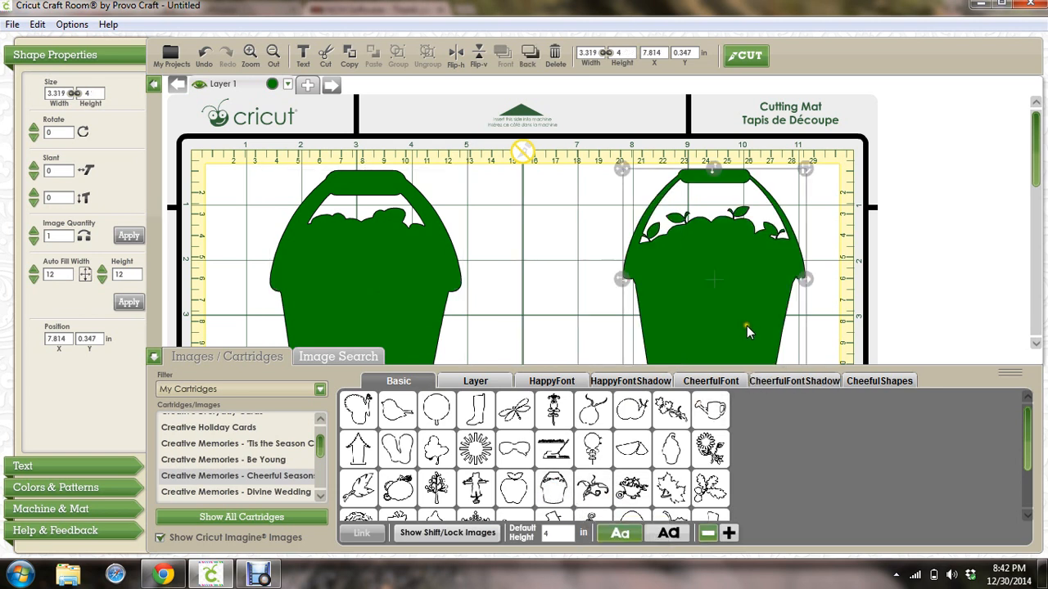
drag(731, 275, 591, 279)
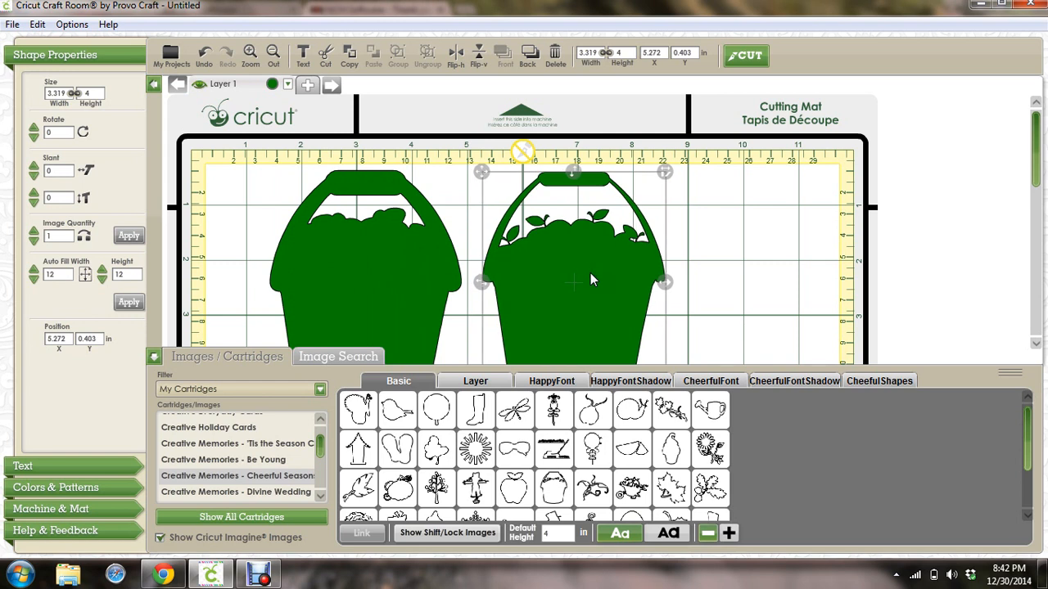
key(Delete)
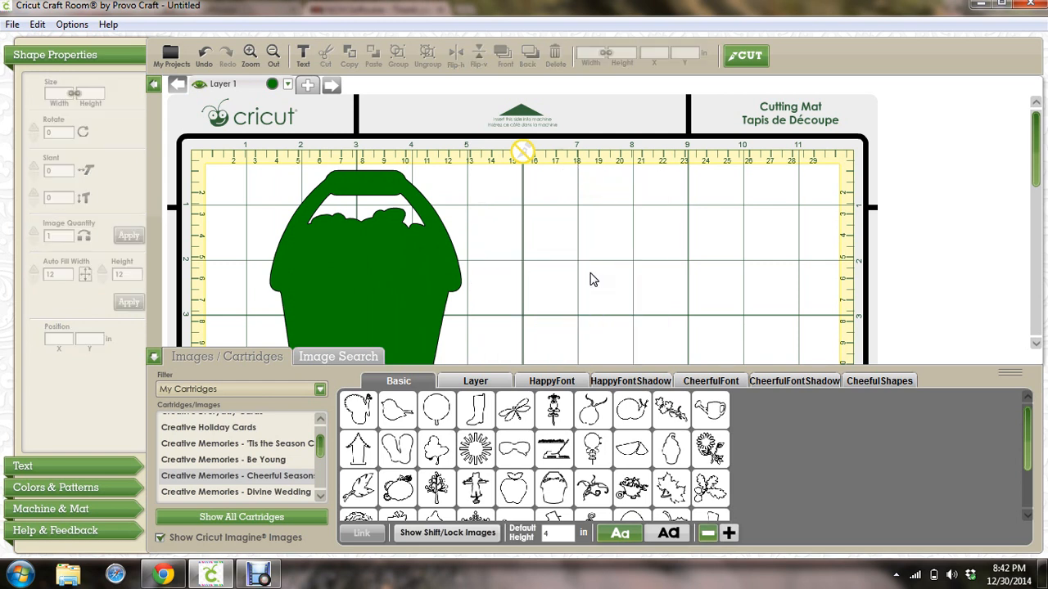
Recolor Layer 1 with the bushel shadow to brown, RGB 114, 104, 26.
click(380, 246)
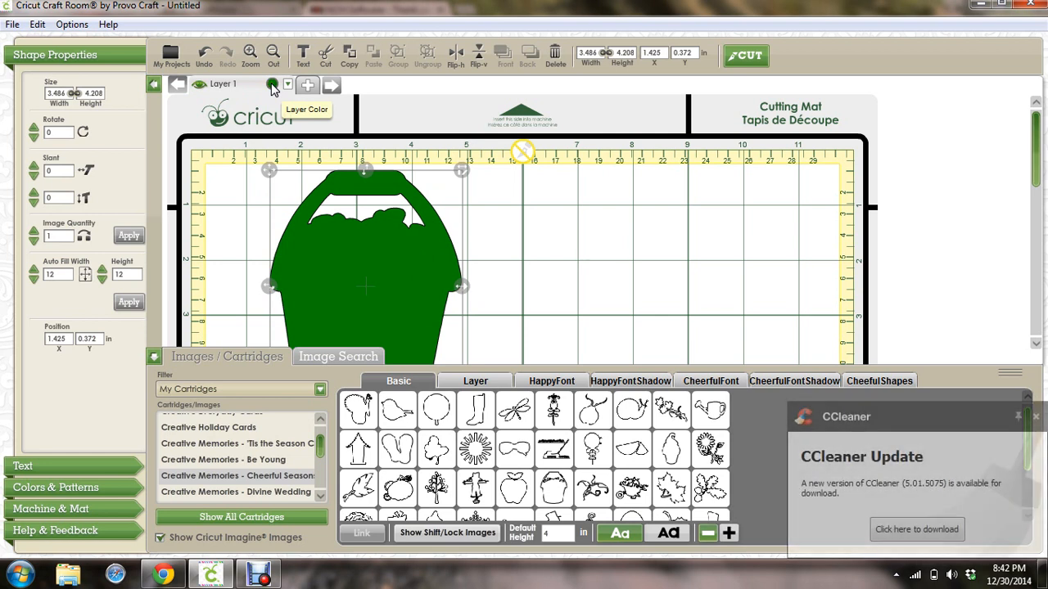
click(1035, 419)
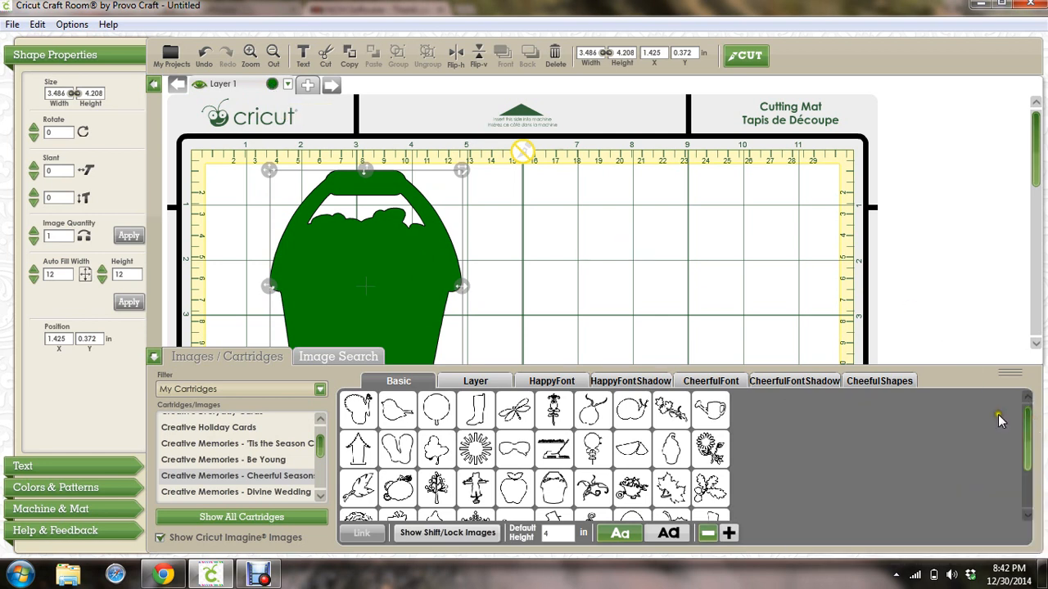
click(270, 84)
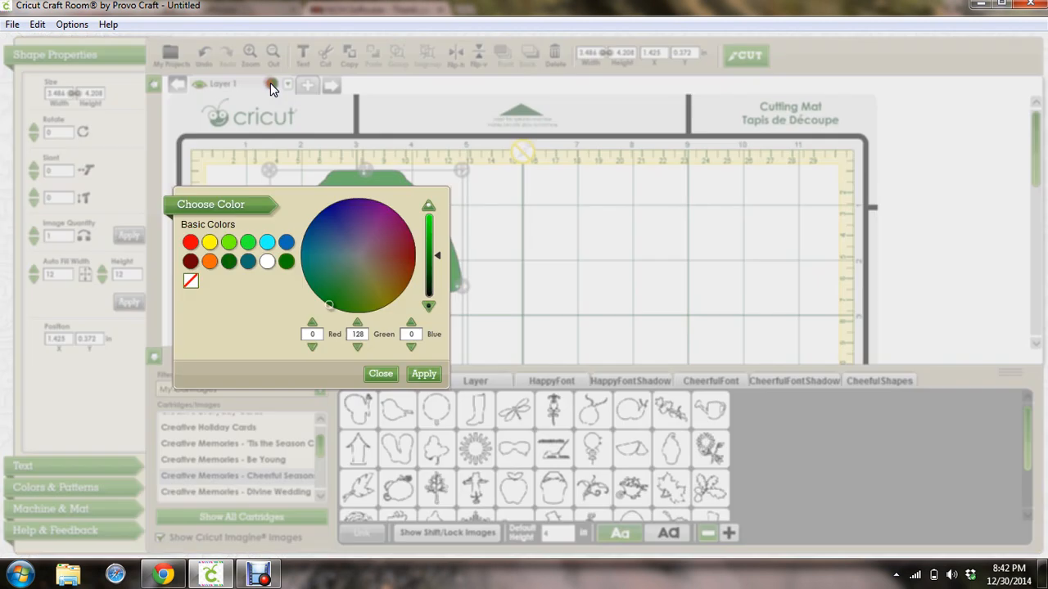
click(385, 291)
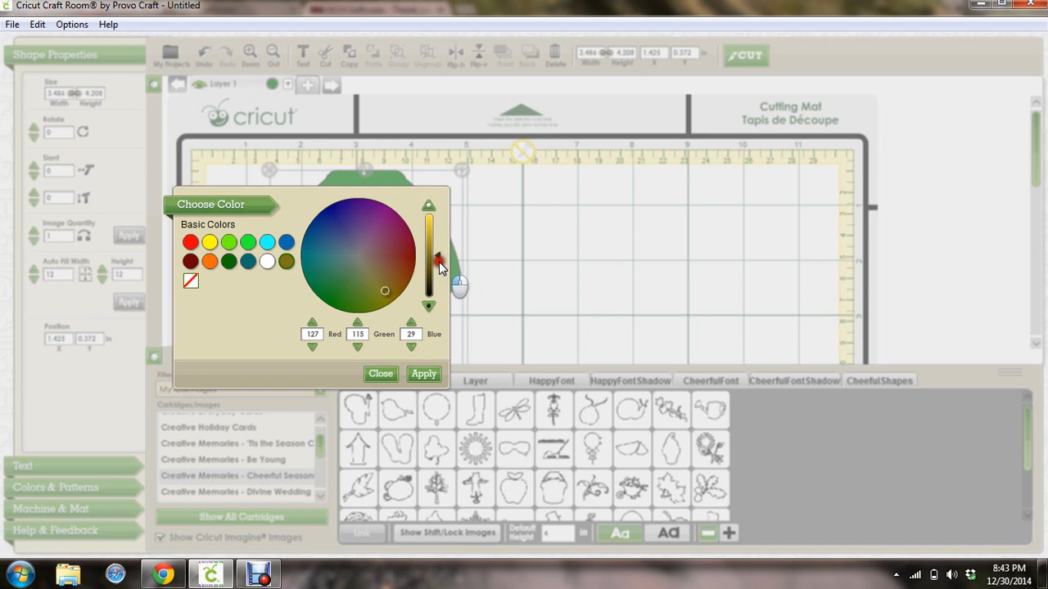
drag(437, 255, 437, 259)
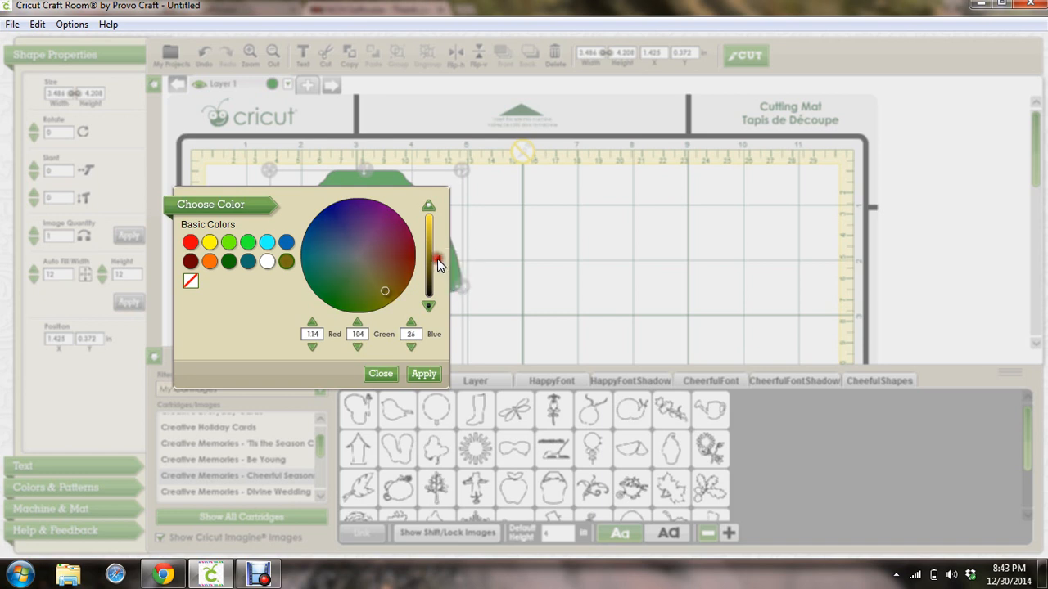
click(423, 373)
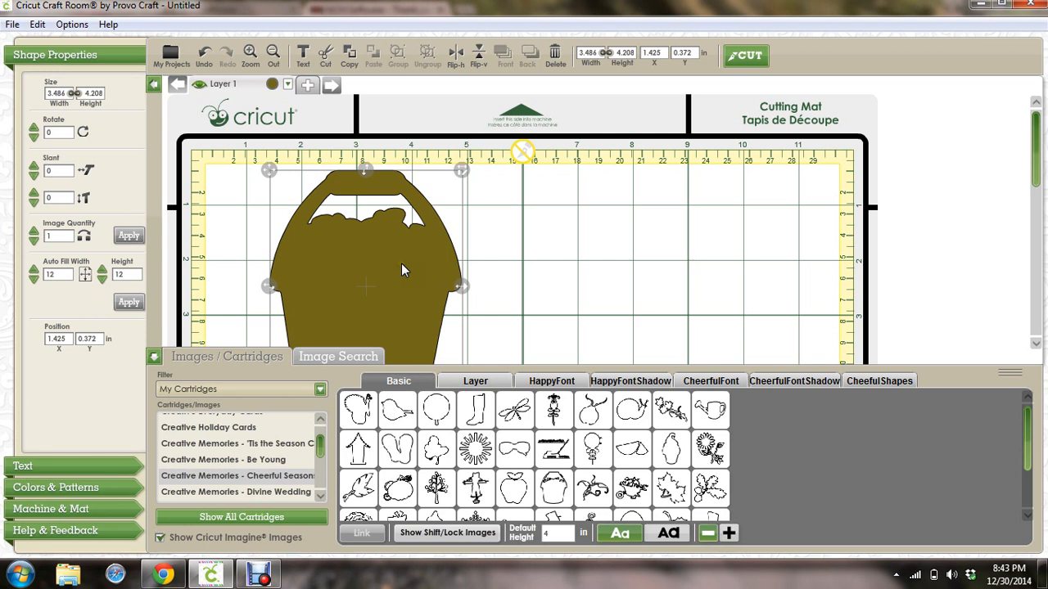
Add Layer 2 and place the basic Bushel image on it, centred over the brown bushel at about X 1.51, Y 0.49 in.
click(307, 85)
mouse_move(553, 491)
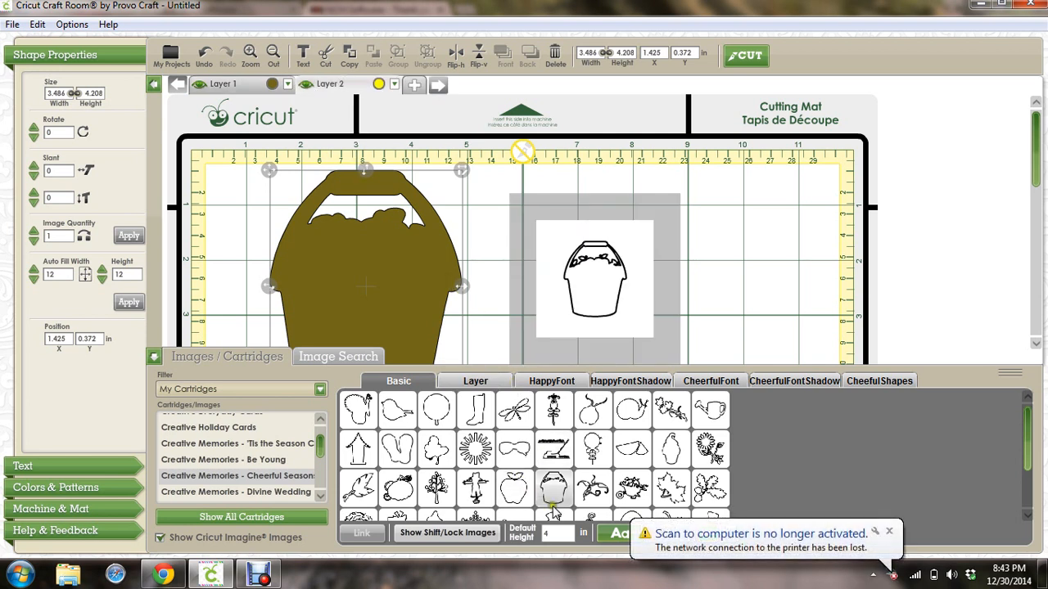
click(554, 490)
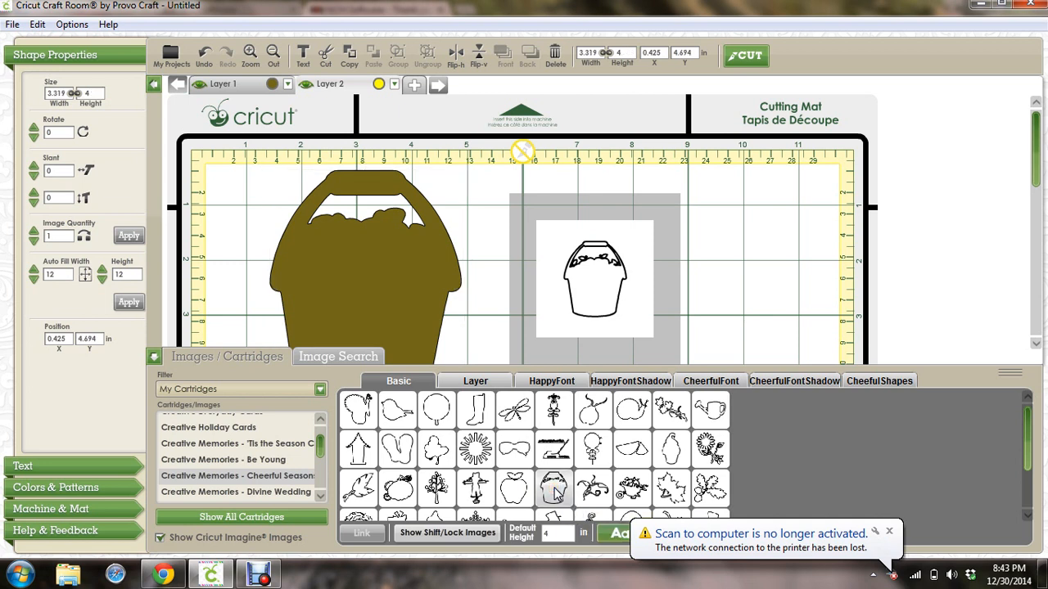
click(153, 358)
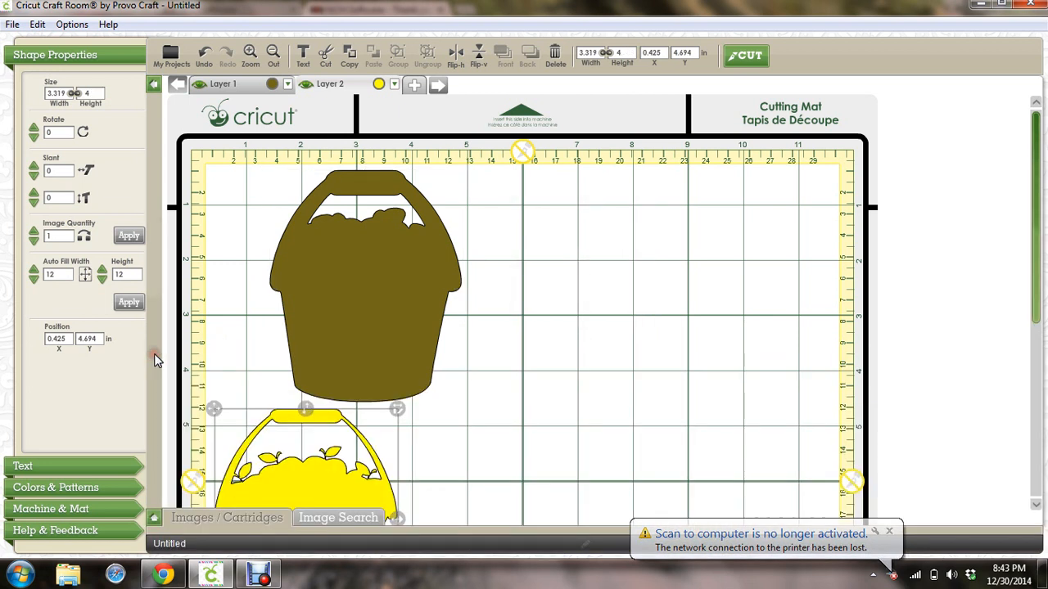
drag(284, 476, 344, 245)
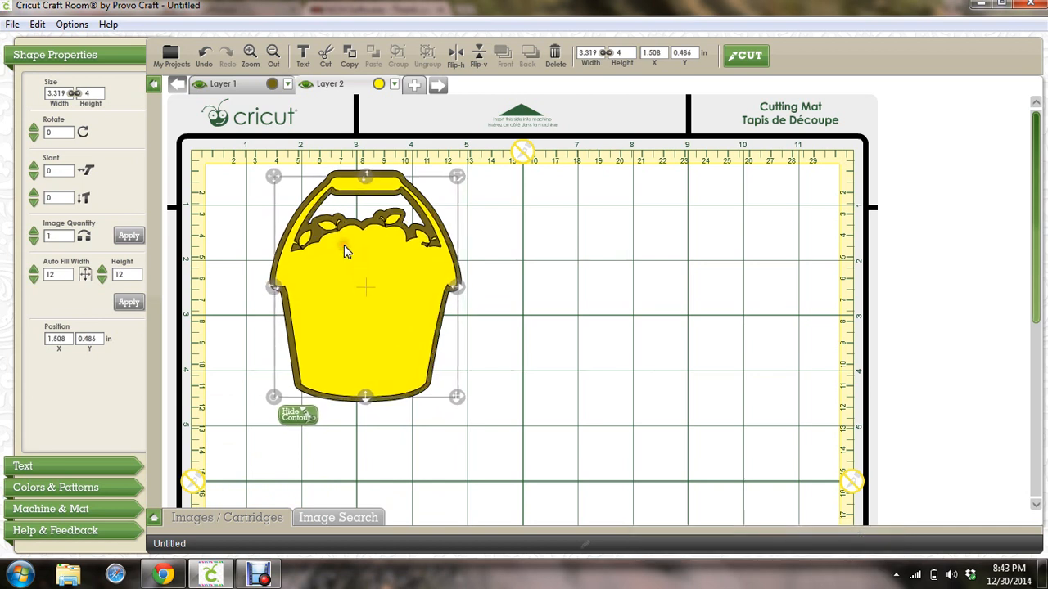
Add Layer 3 and place the Layer feature's Bushel image on it, beside the yellow bushel at about X 5.02, Y 0.83 in.
click(154, 518)
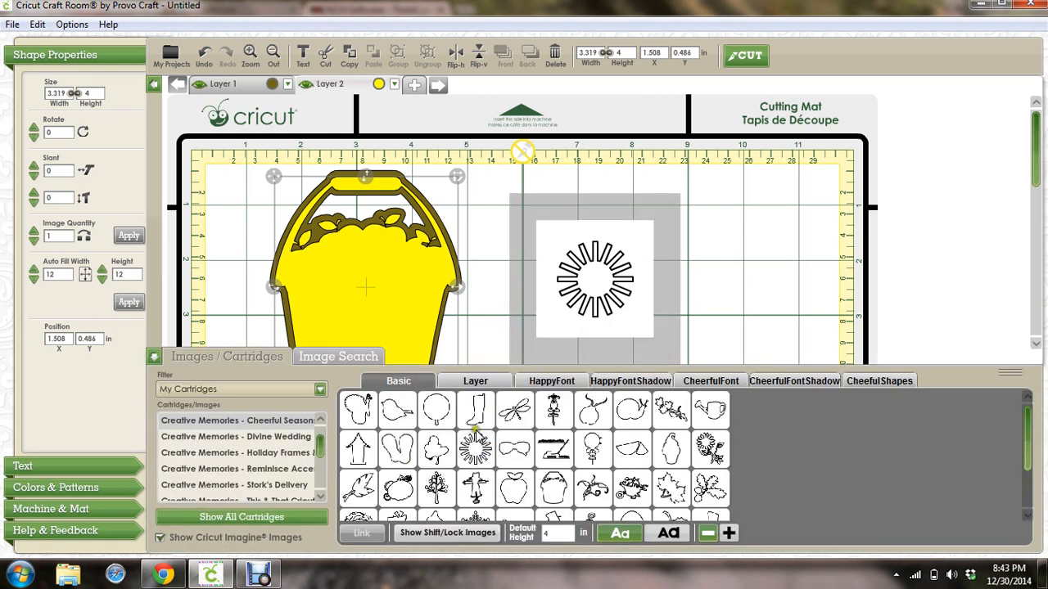
click(479, 382)
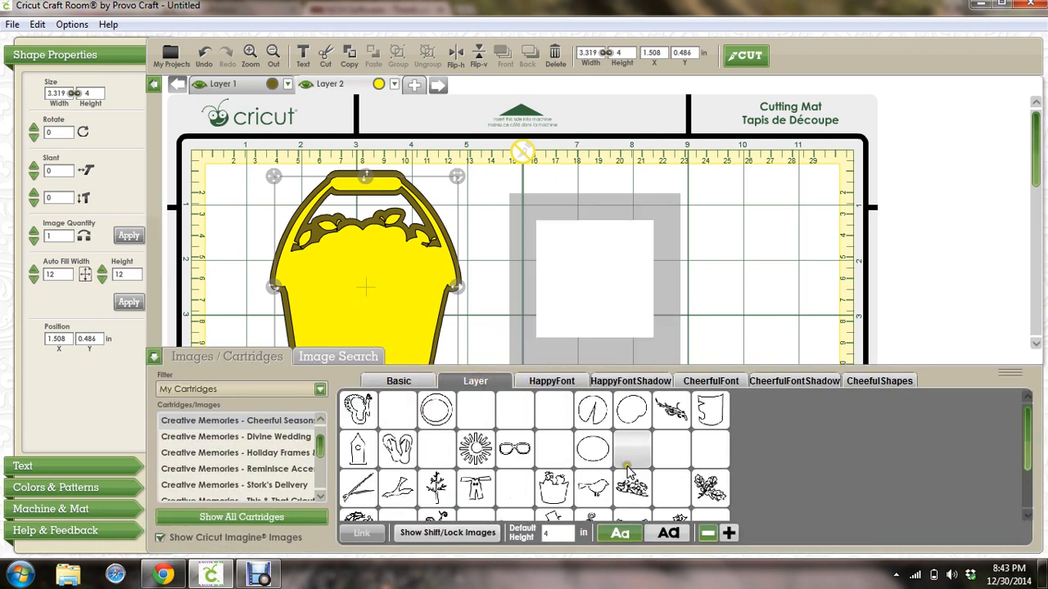
click(422, 532)
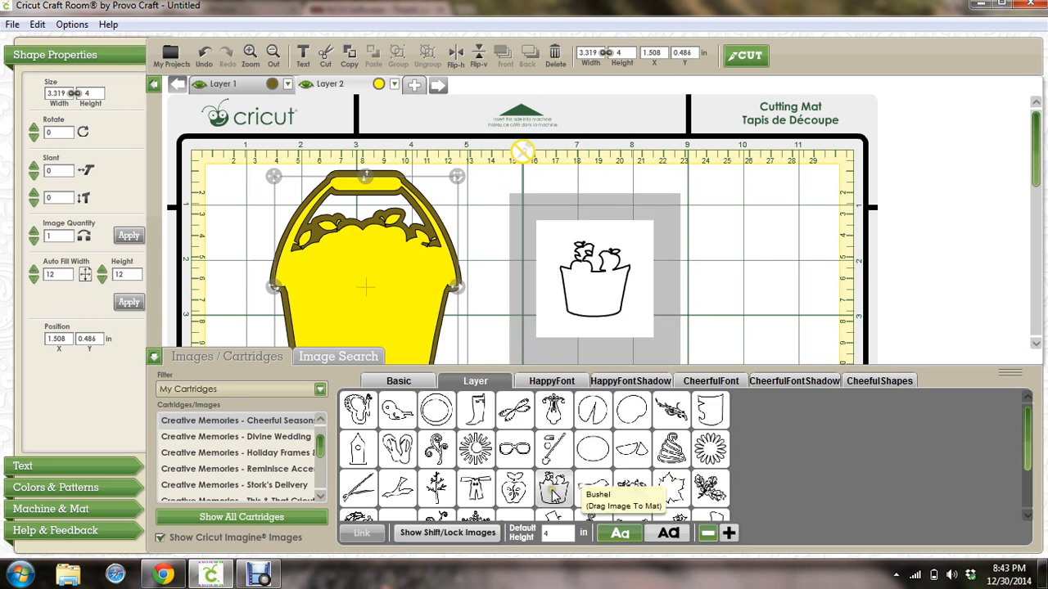
click(415, 86)
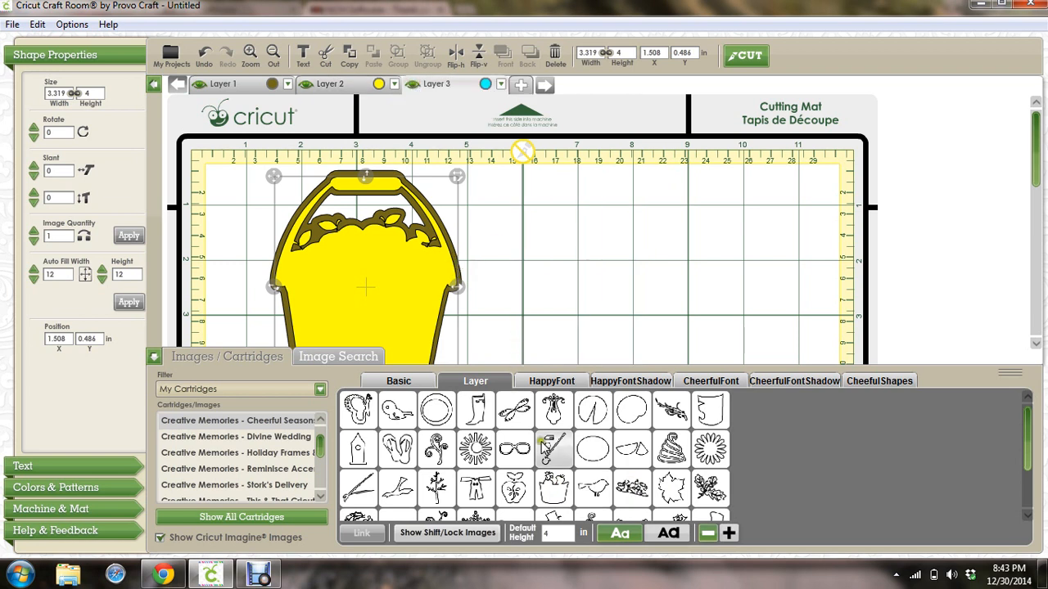
click(554, 491)
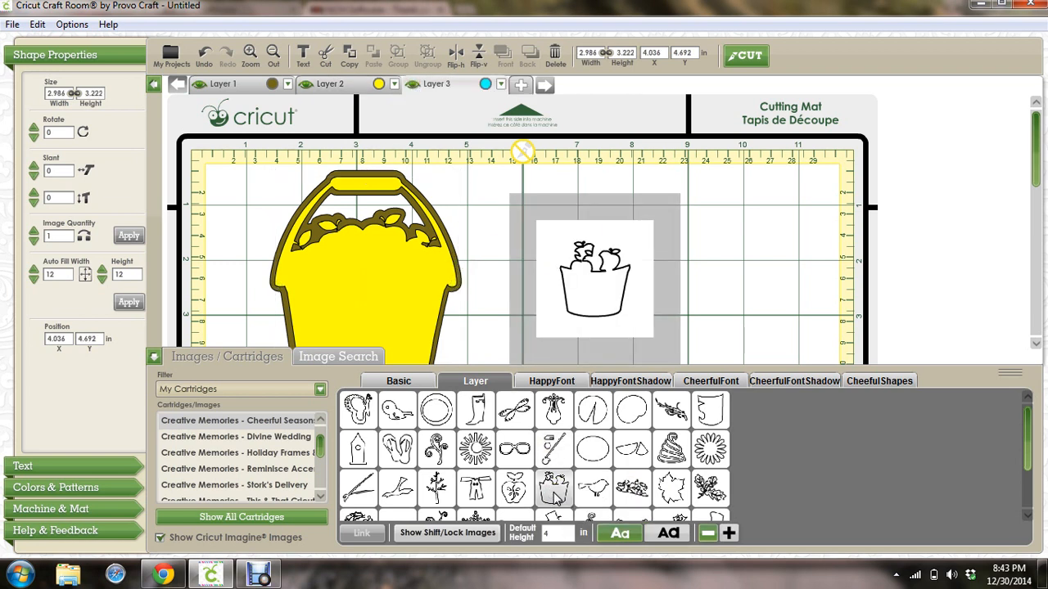
click(153, 357)
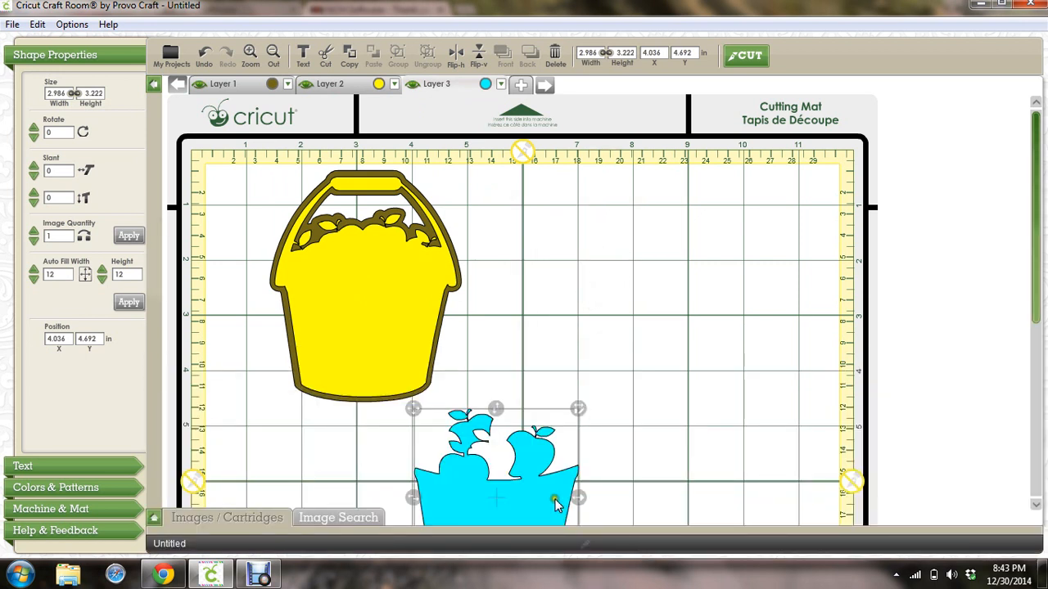
drag(560, 489, 614, 274)
Recolor Layer 3 to red, RGB 255, 77, 64, and align its apple basket over the yellow bushel at about X 1.68, Y 1.25 in.
click(485, 85)
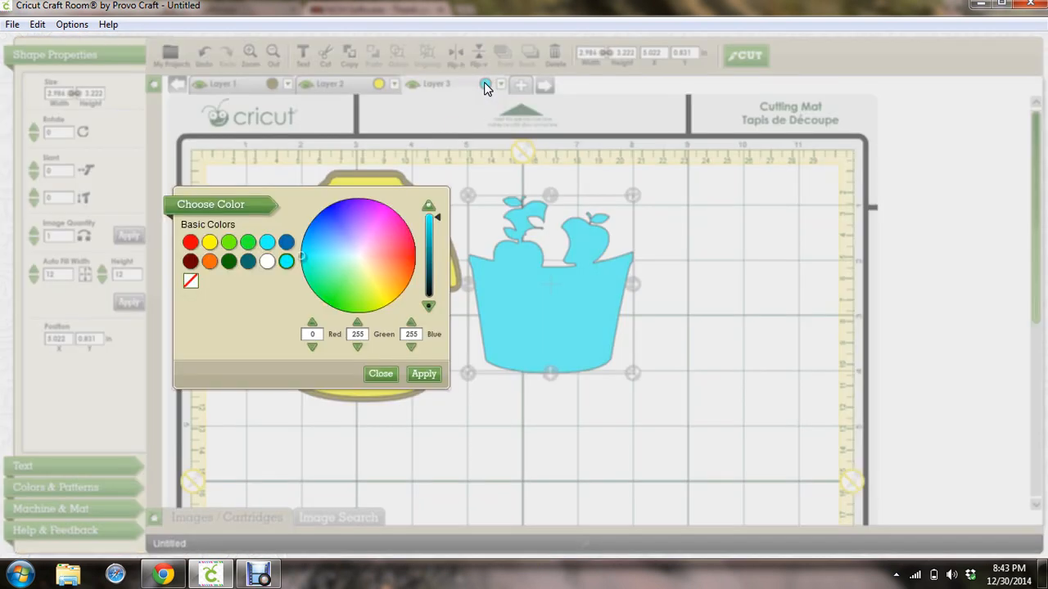
click(401, 259)
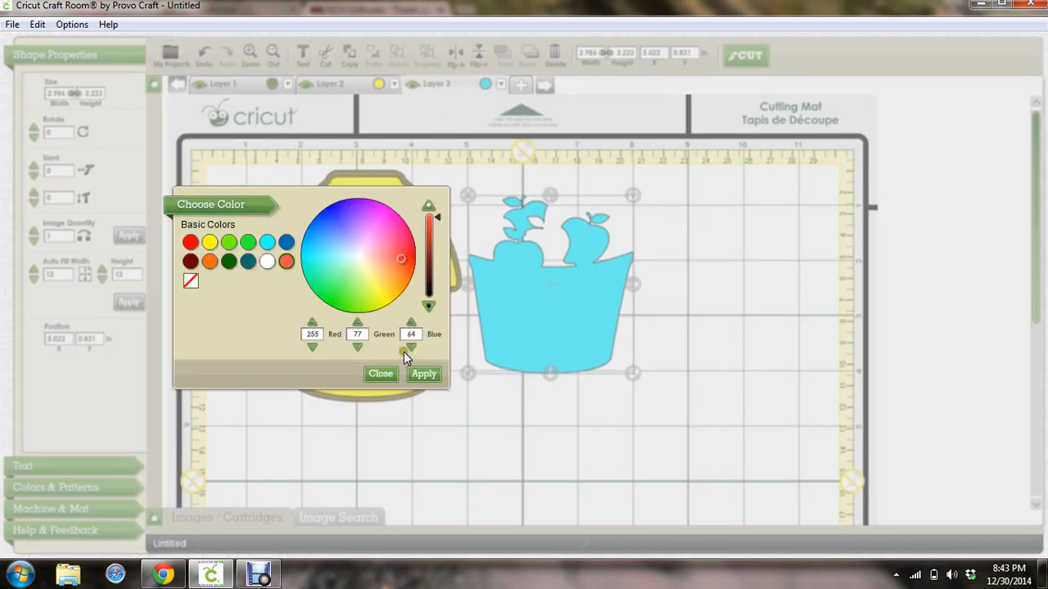
click(423, 373)
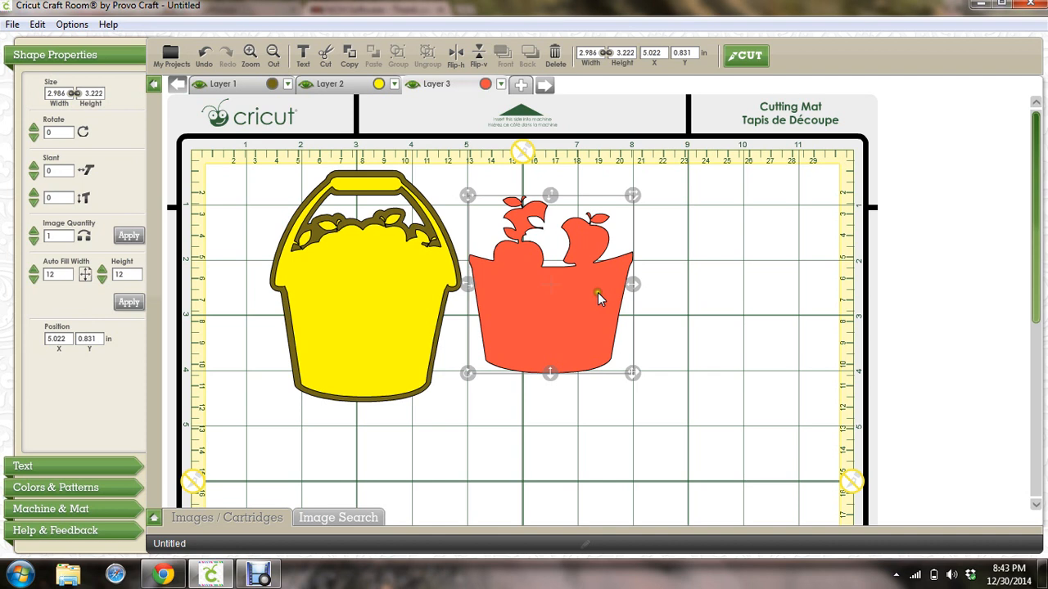
drag(598, 293, 406, 317)
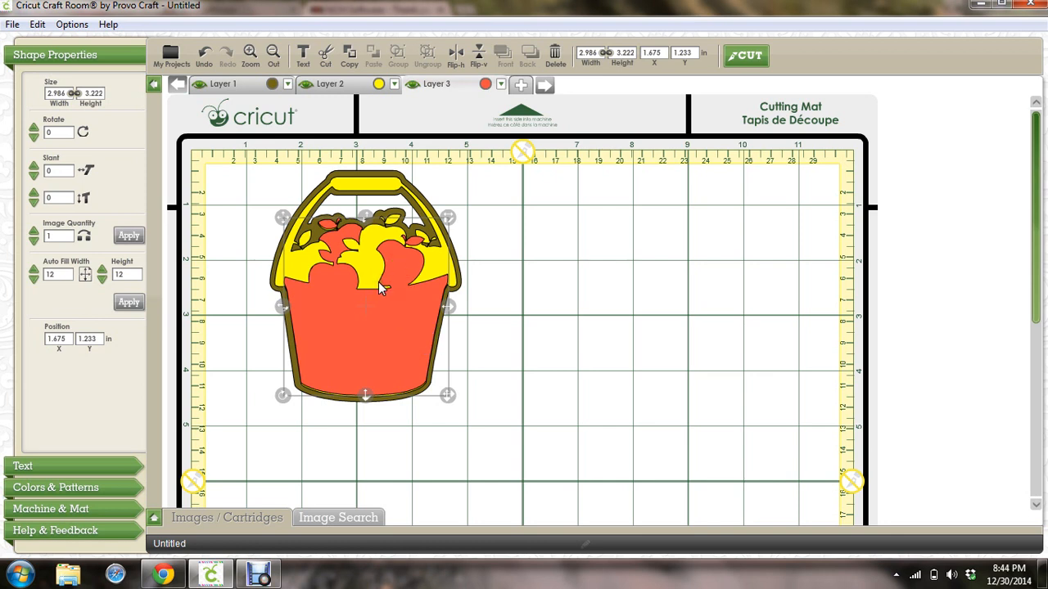
key(Down)
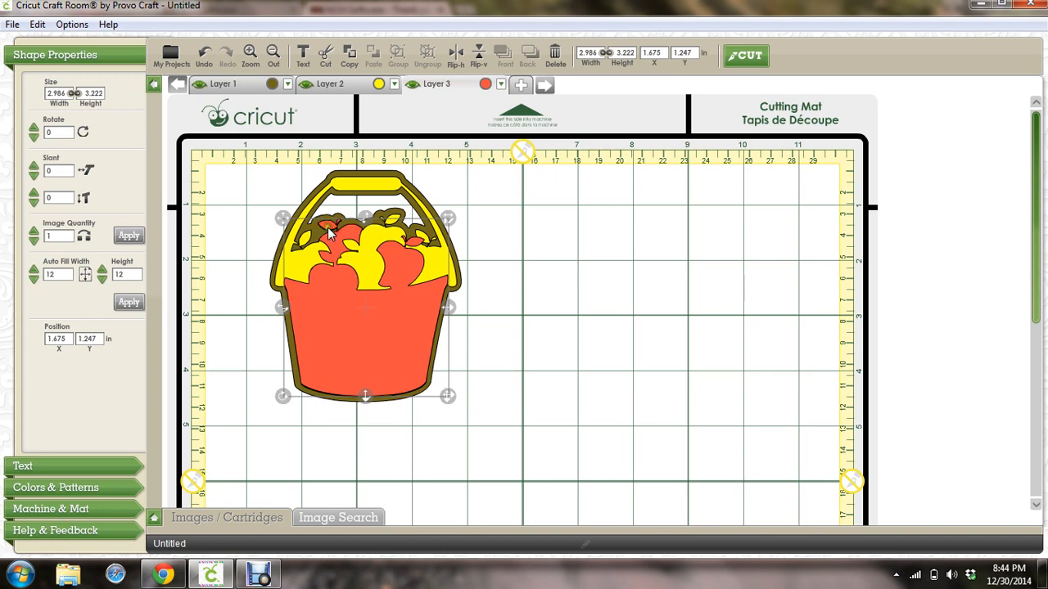
Add Layer 4 and place the shifted version of the Layer feature's Bushel image on it, at about X 6.31, Y 1.38 in.
click(152, 521)
mouse_move(552, 483)
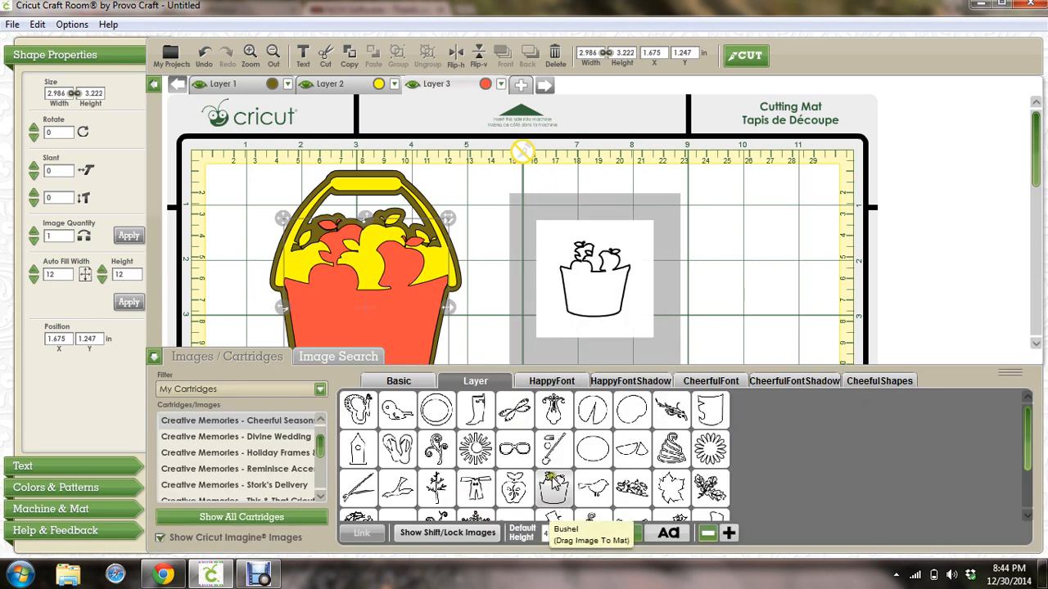
click(447, 532)
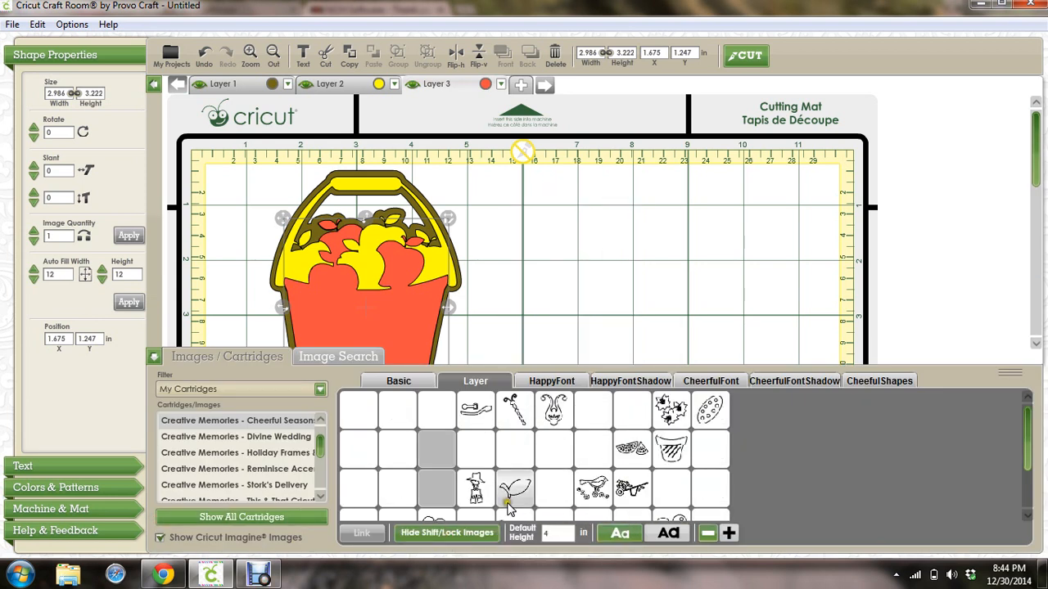
mouse_move(556, 490)
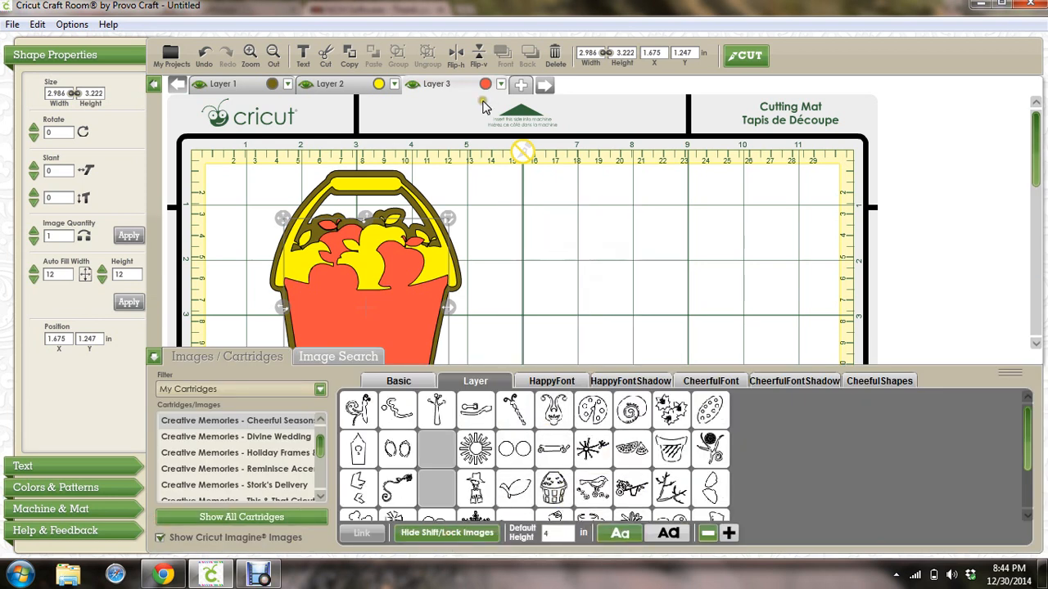
click(519, 86)
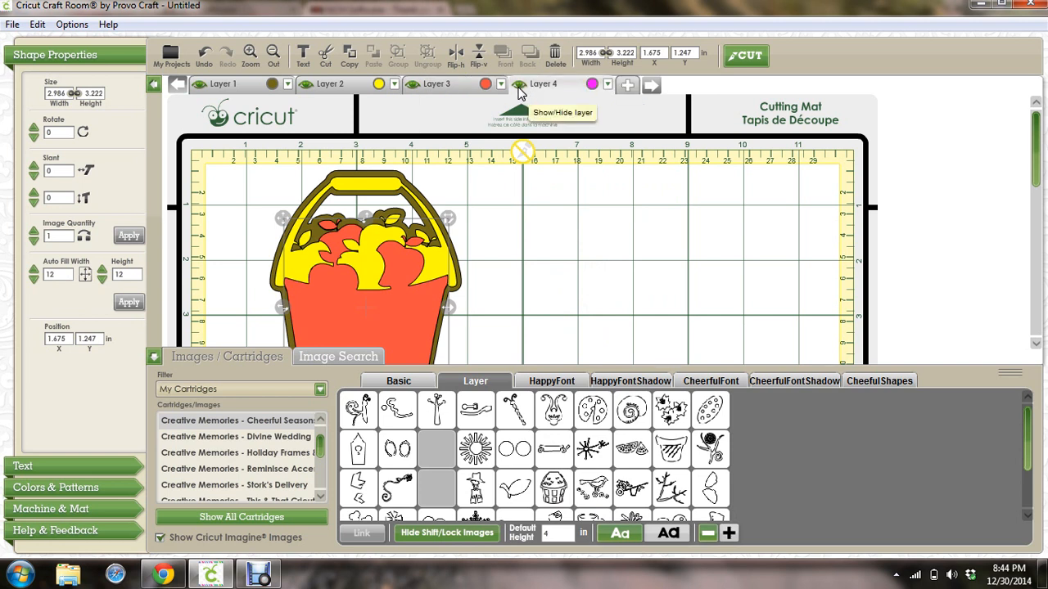
mouse_move(553, 489)
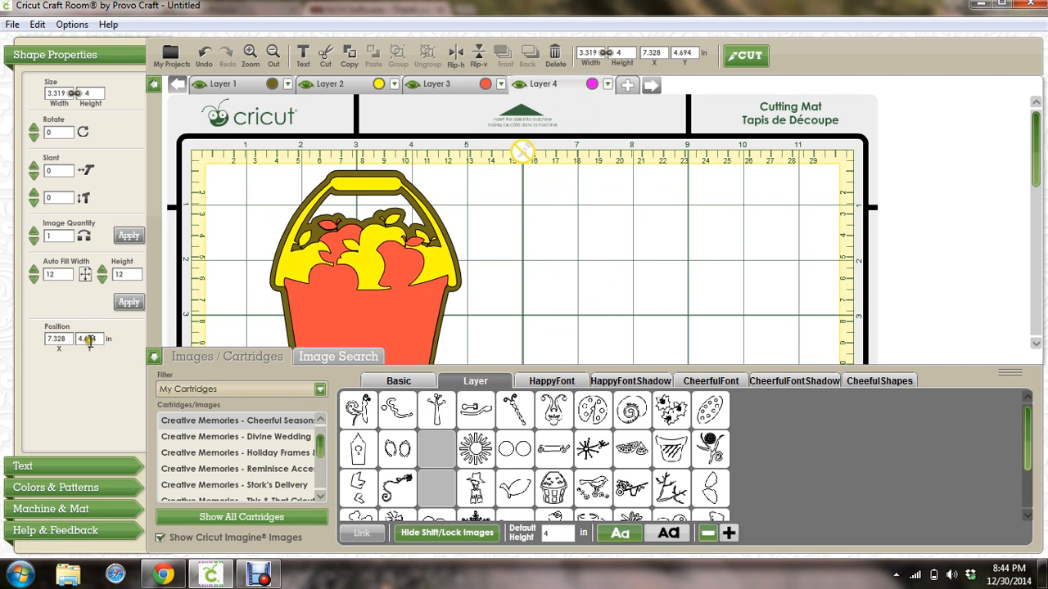
click(154, 358)
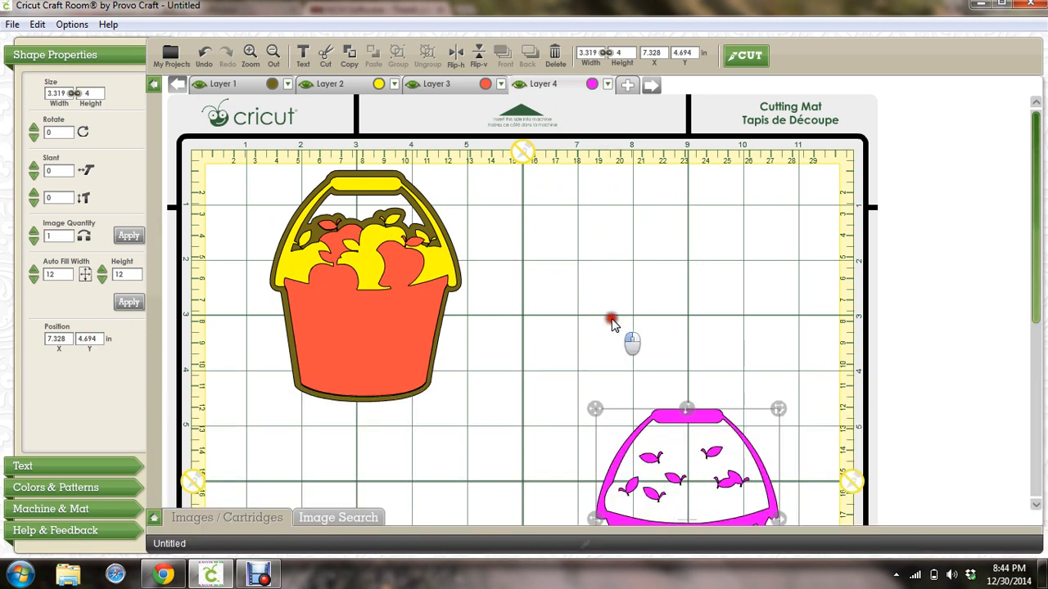
drag(594, 407, 540, 232)
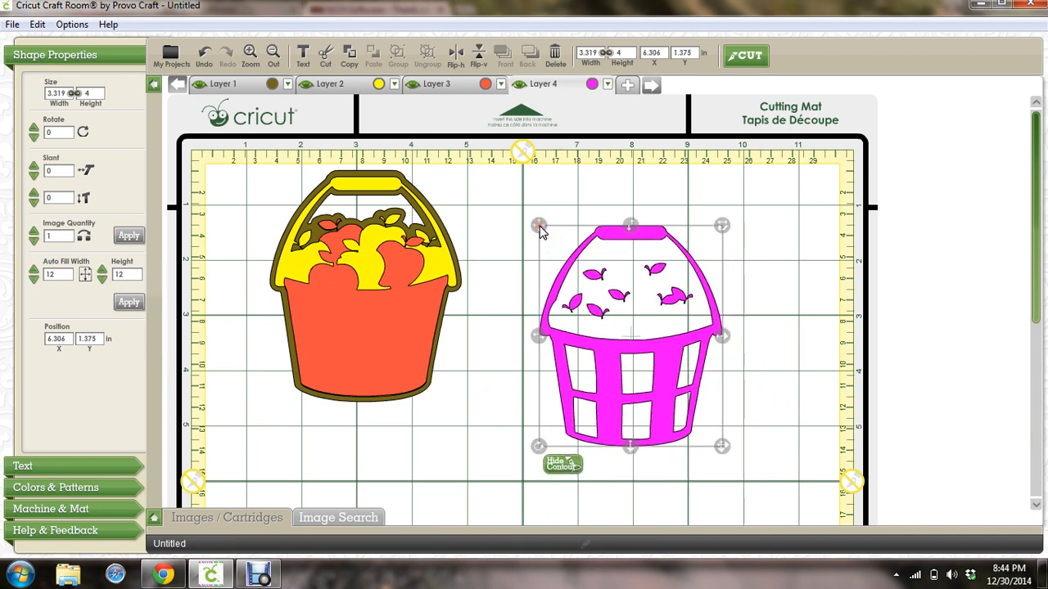
Recolor Layer 4 with the basket frame and leaves to brown, RGB 140, 77, 27.
click(593, 86)
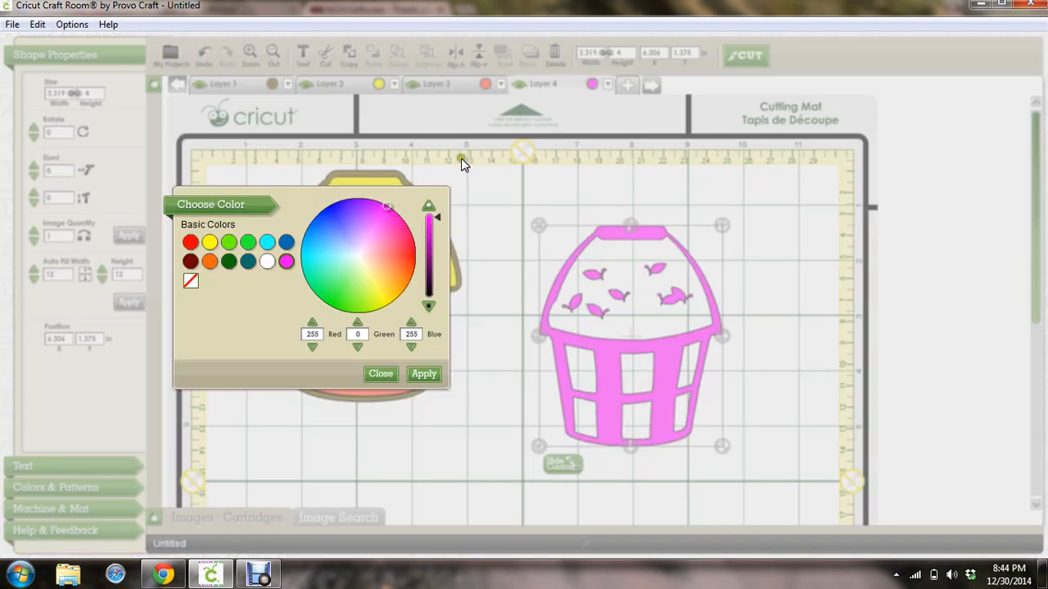
click(408, 259)
drag(407, 259, 400, 278)
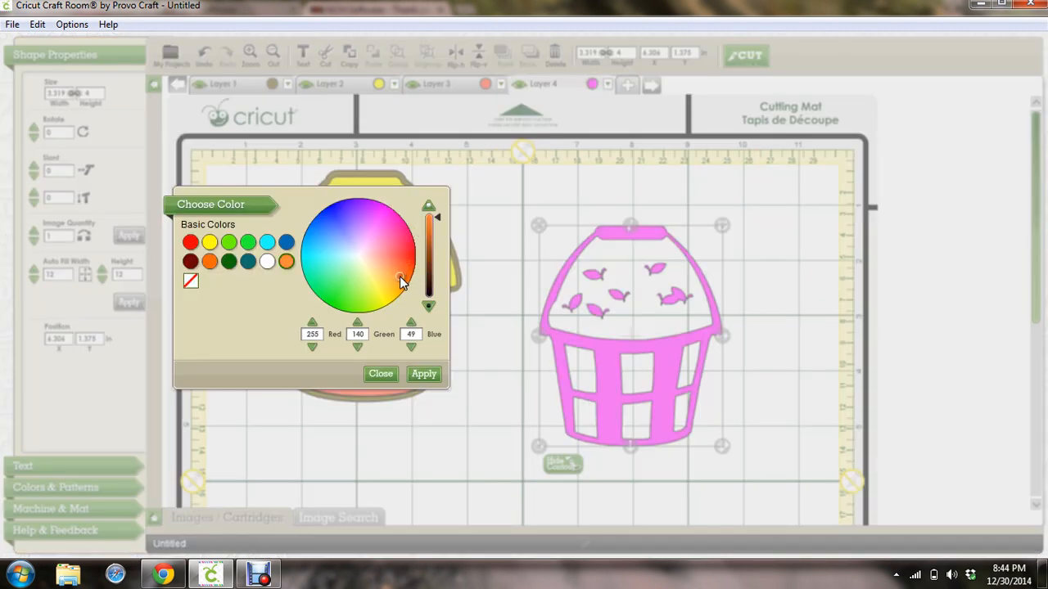
drag(439, 218, 439, 259)
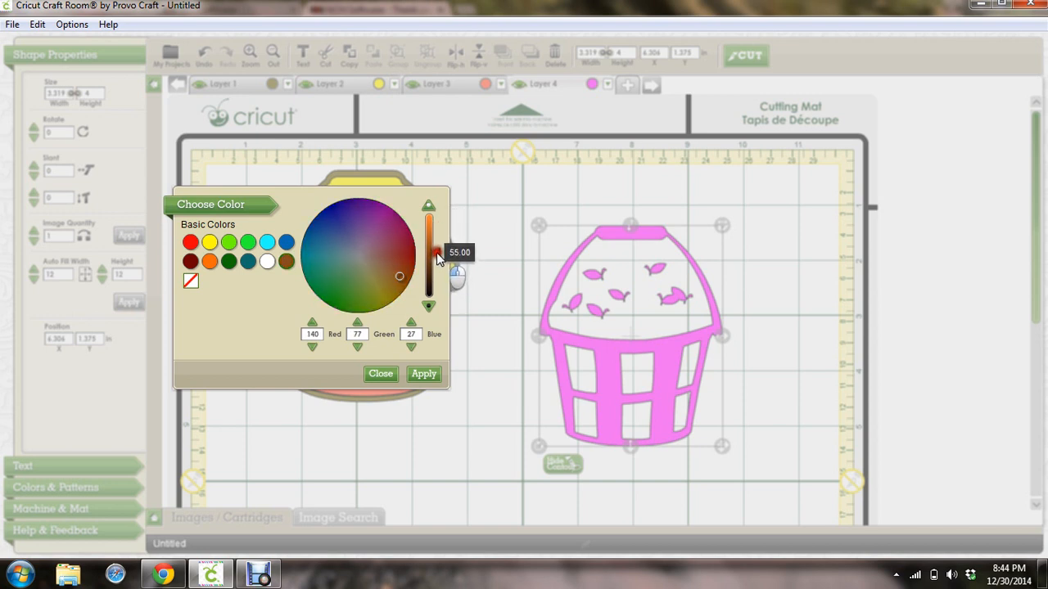
click(394, 286)
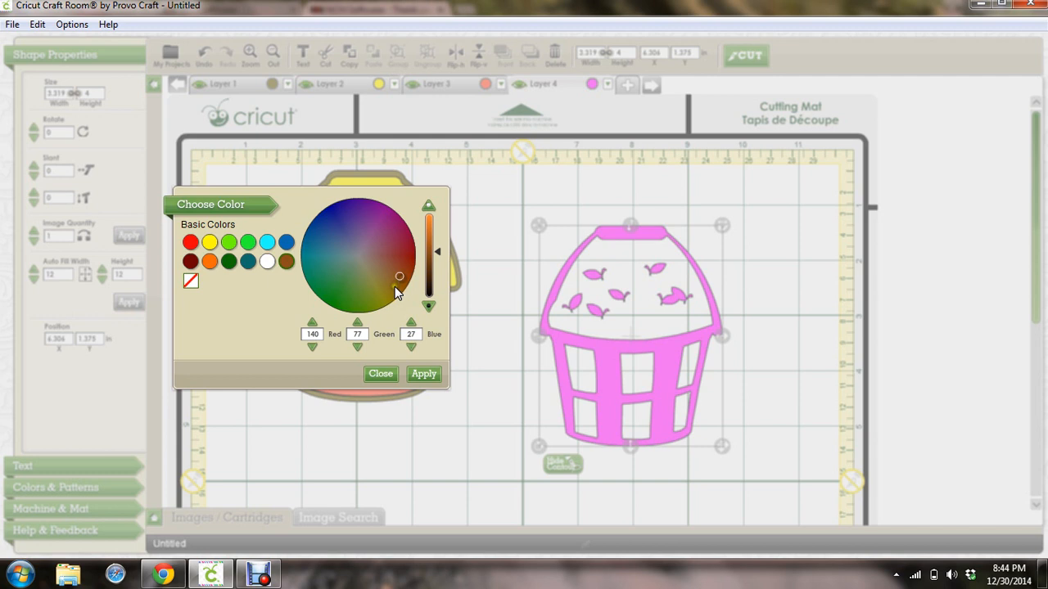
click(422, 373)
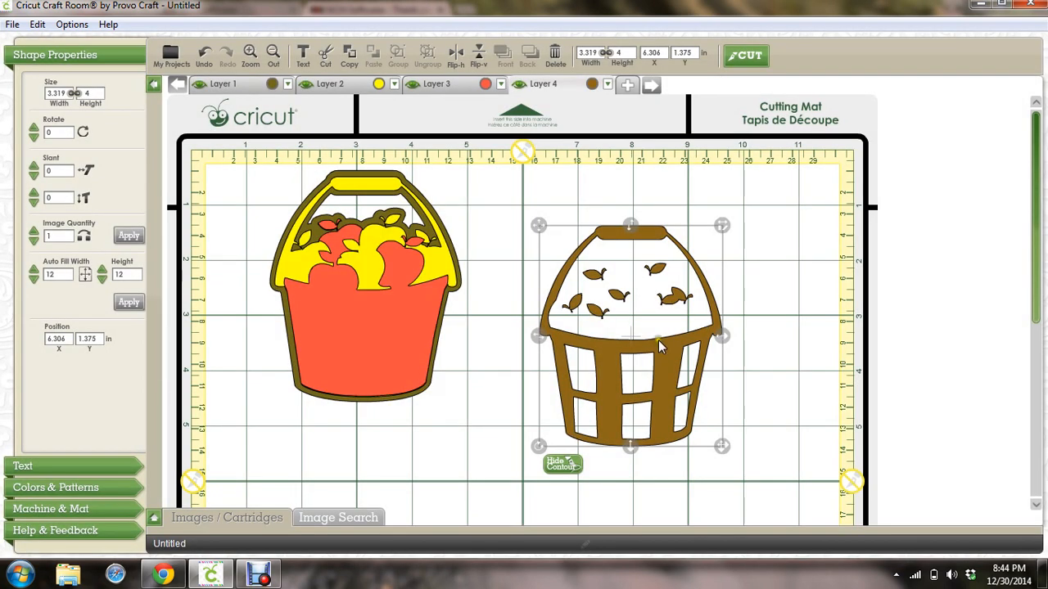
Align the brown basket frame over the stacked bushel at about X 1.51, Y 0.47 in, and deselect it.
drag(656, 342, 400, 298)
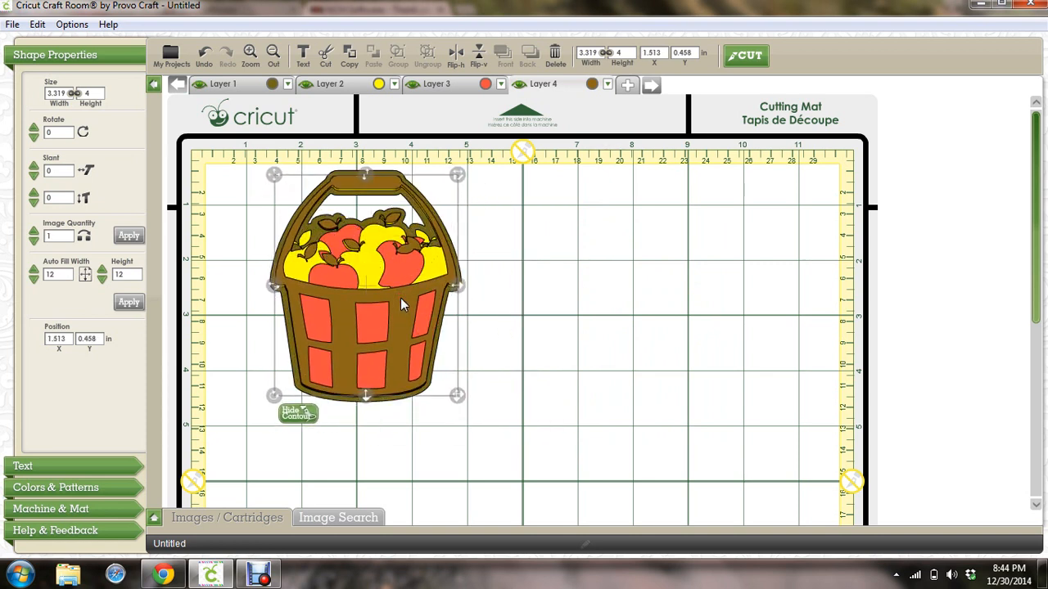
key(Down)
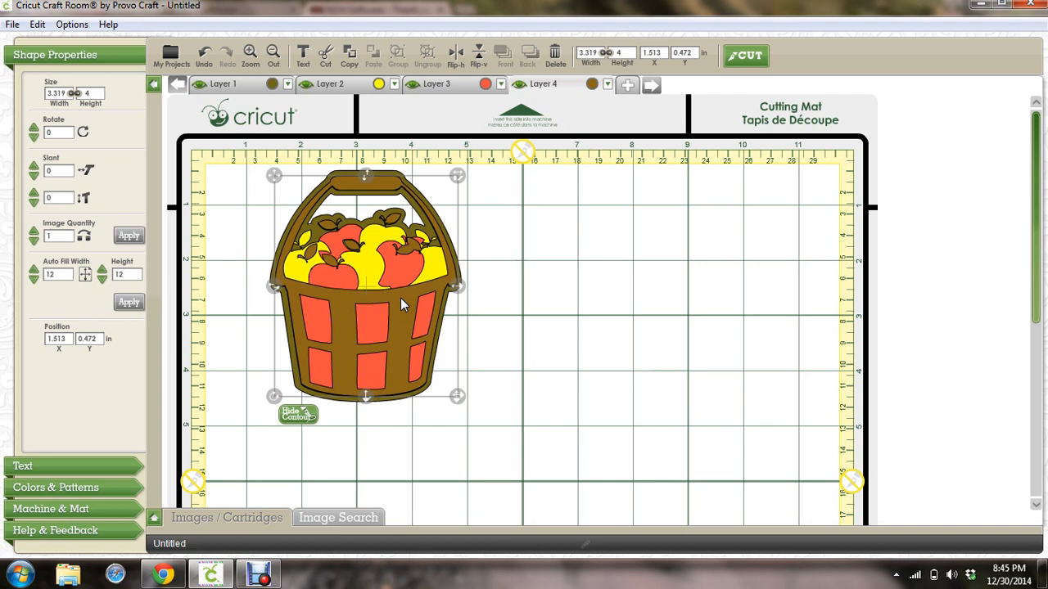
click(669, 295)
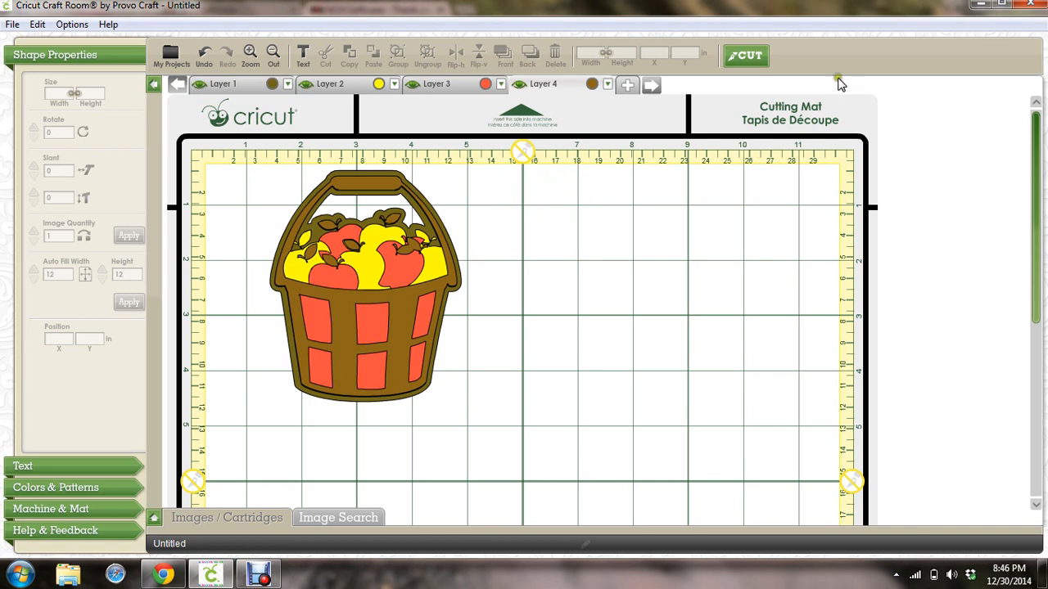
Review the cut preview of all four layers as separate mats, and leave the cut settings without cutting.
click(751, 59)
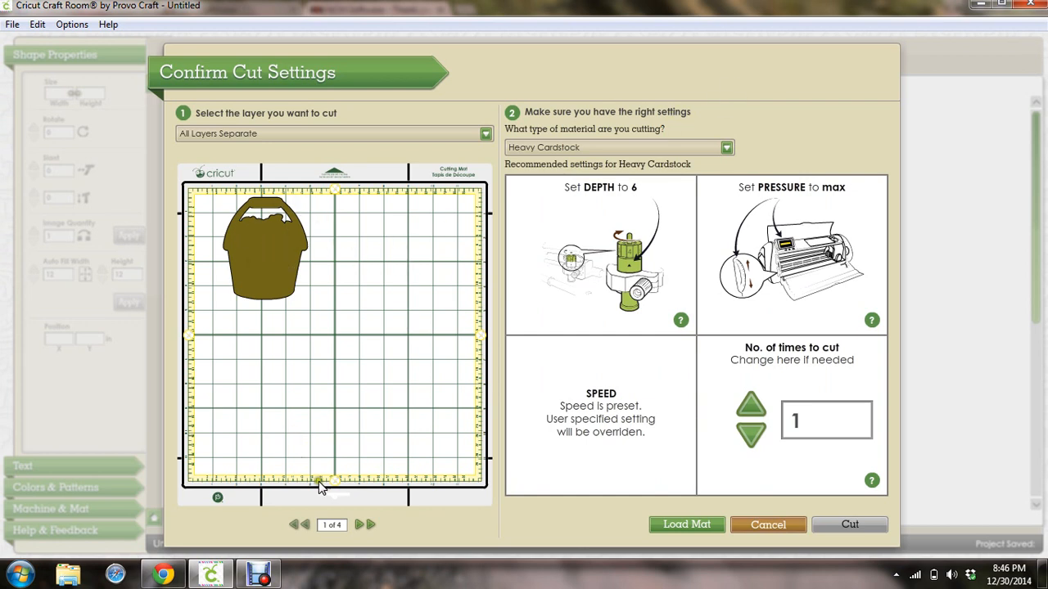
click(360, 525)
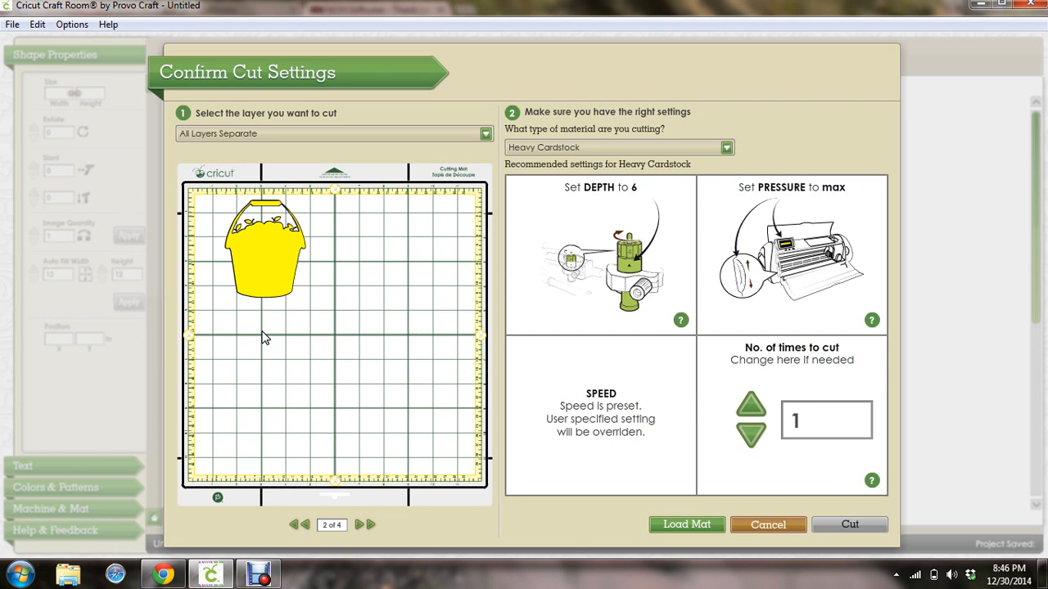
click(359, 525)
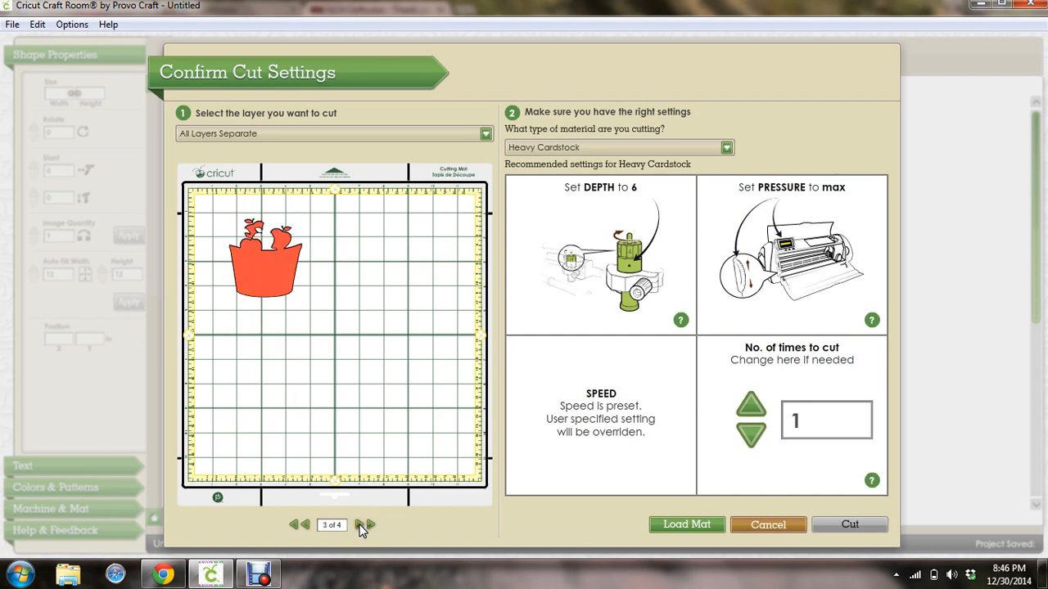
click(361, 525)
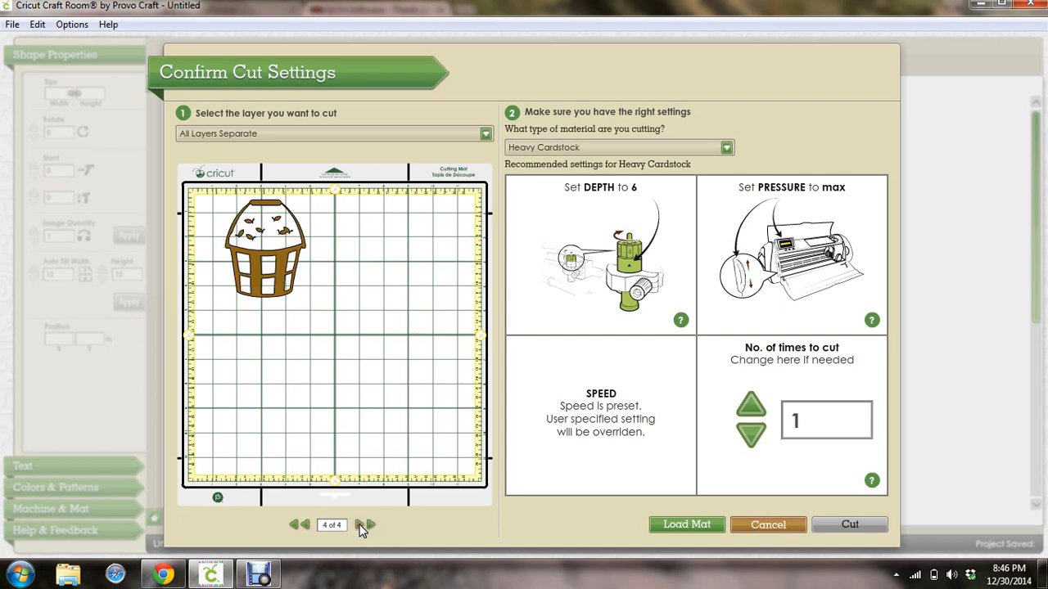
click(778, 525)
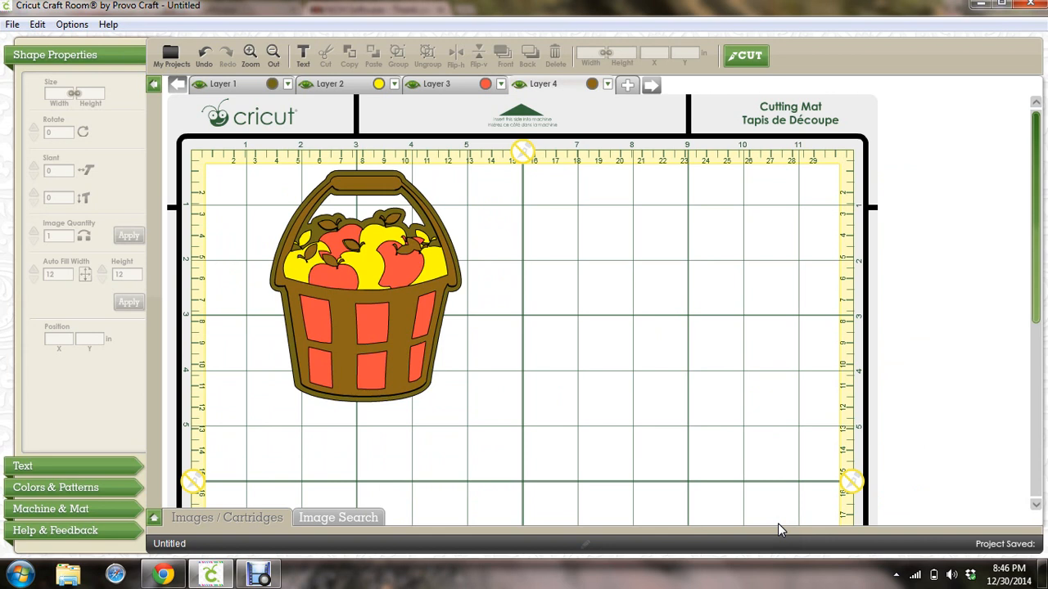
Pull the stacked pieces apart: basket frame to the mat's upper right, red basket below the brown bushel, yellow bushel to about X 7.61, Y 5.01 in.
drag(393, 310, 544, 306)
drag(784, 305, 868, 304)
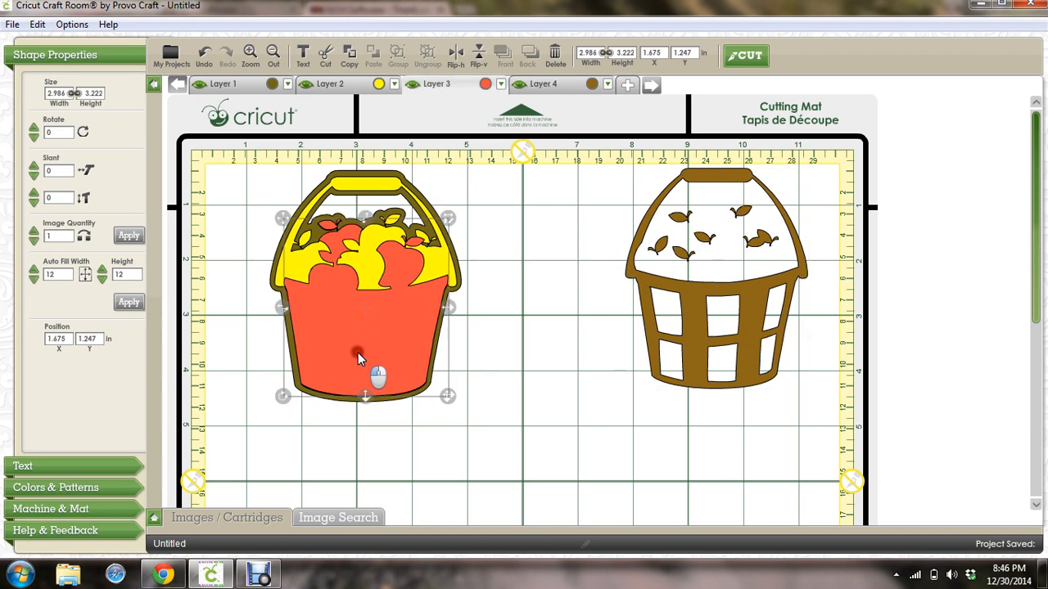
drag(358, 353, 334, 578)
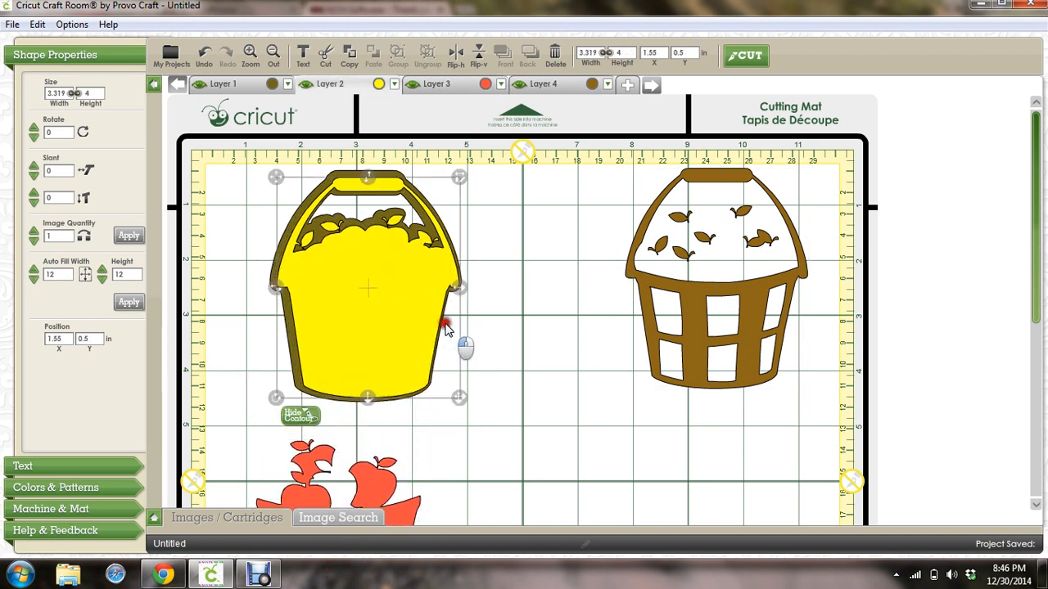
drag(460, 346, 783, 578)
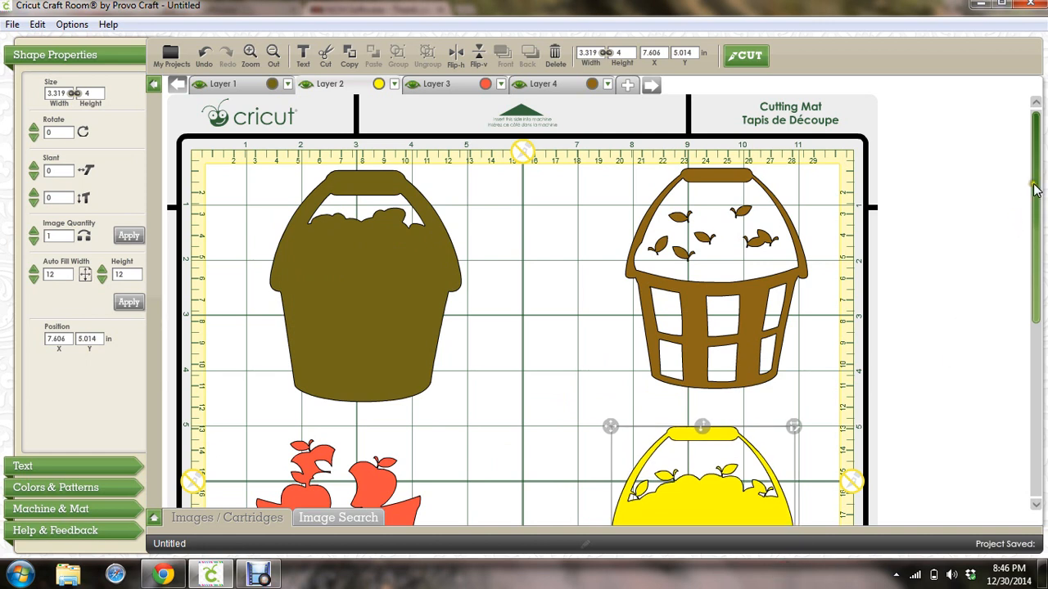
Lower the red apple basket to about X 1.01, Y 6.72 in and the yellow bushel to about X 7.58, Y 6.69 in.
drag(1036, 178, 1023, 287)
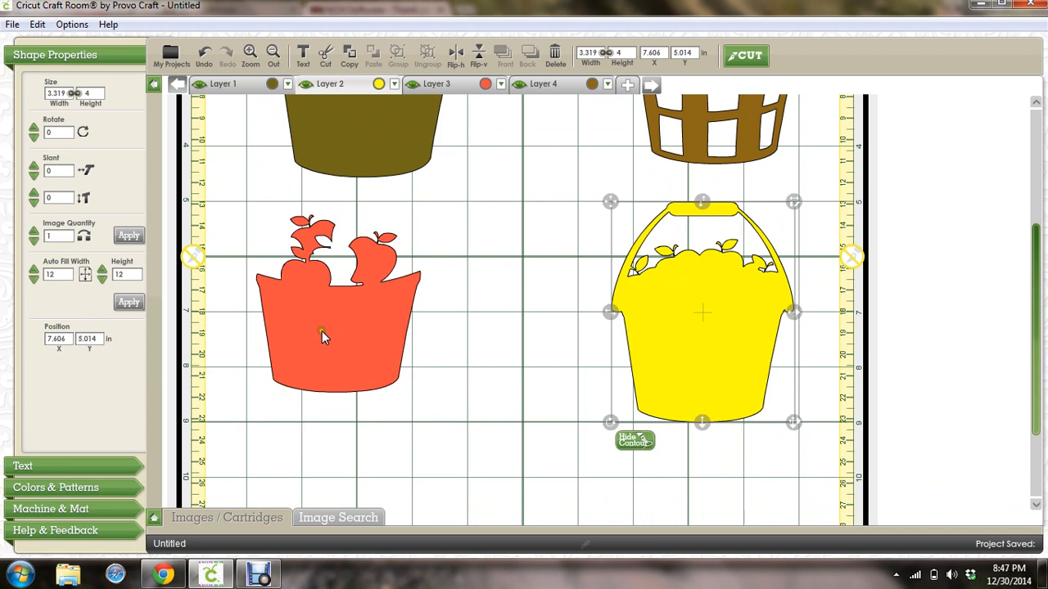
drag(319, 391, 312, 475)
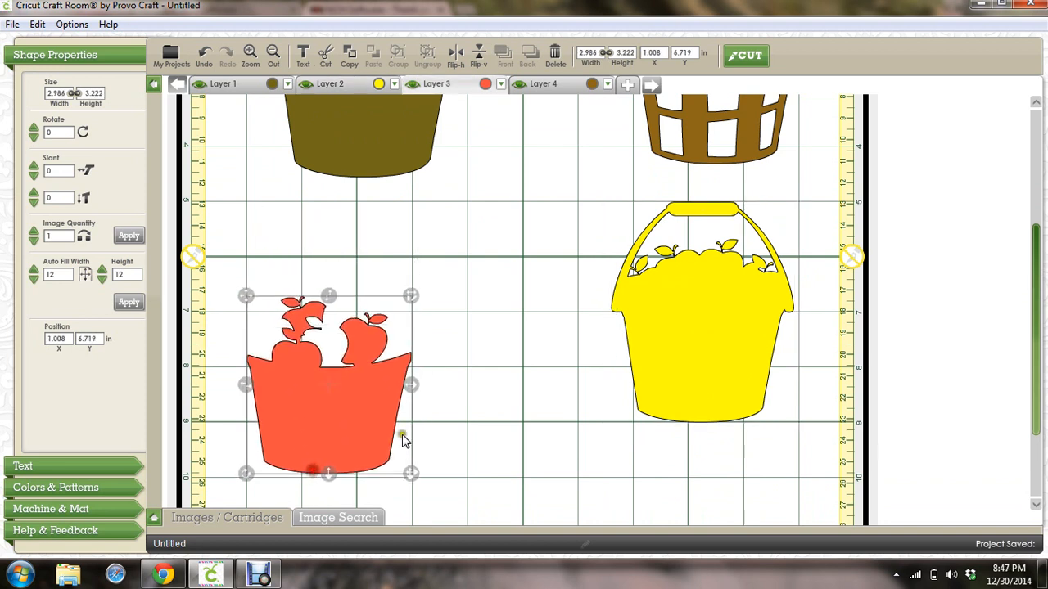
drag(704, 352, 699, 454)
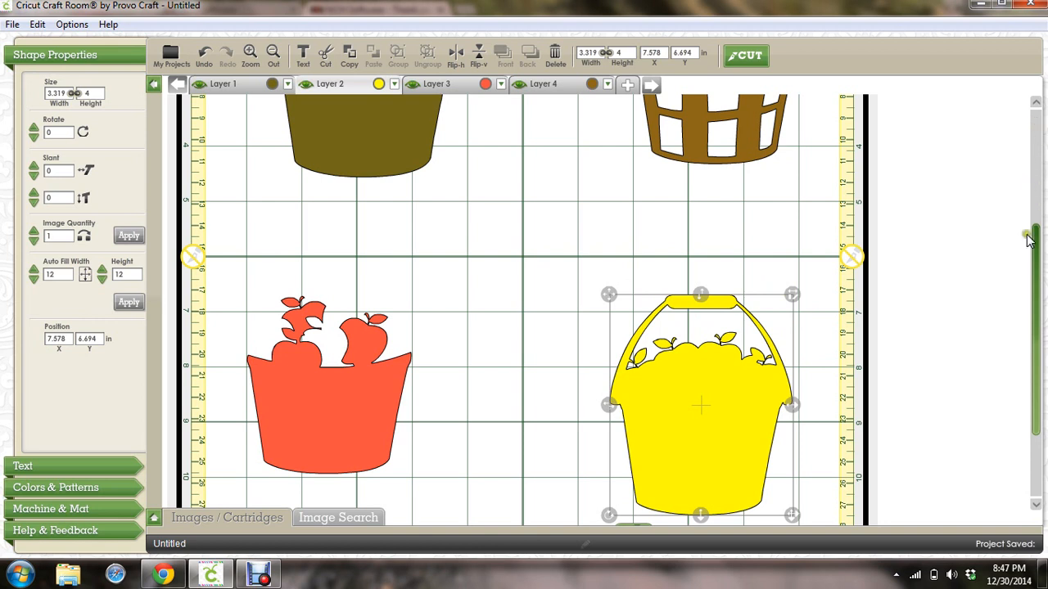
drag(1037, 243, 1042, 162)
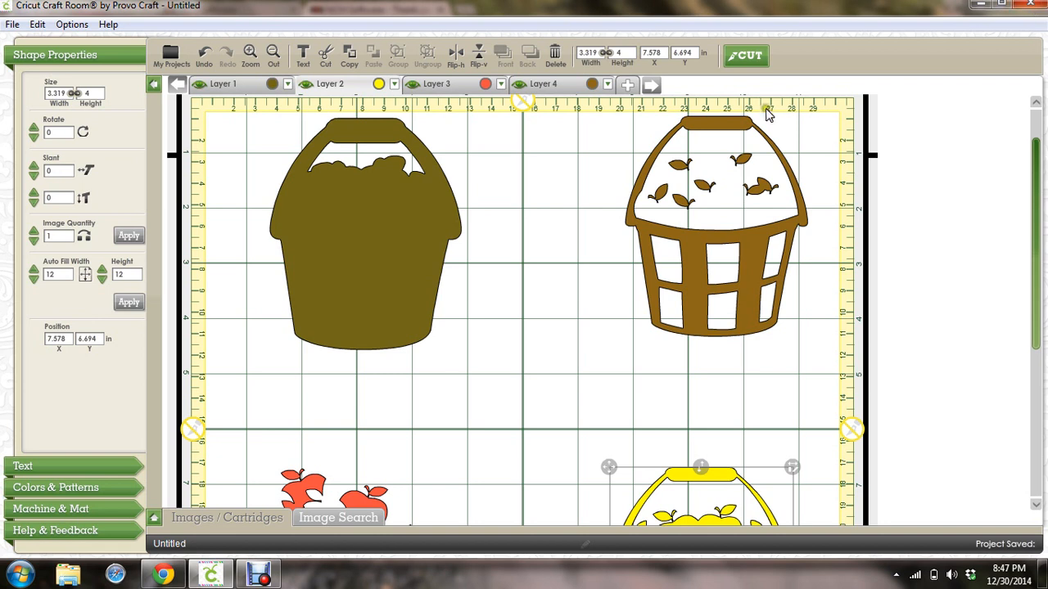
Check where each spread-out piece sits on its own mat in the cut preview of all four layers, and cancel the cut.
click(741, 65)
click(741, 65)
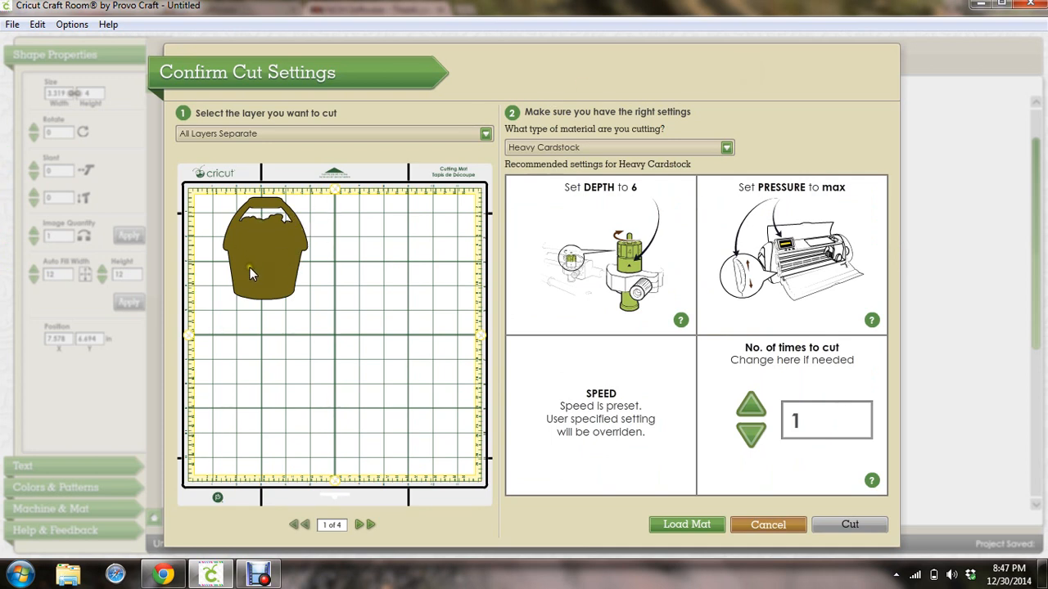
click(358, 526)
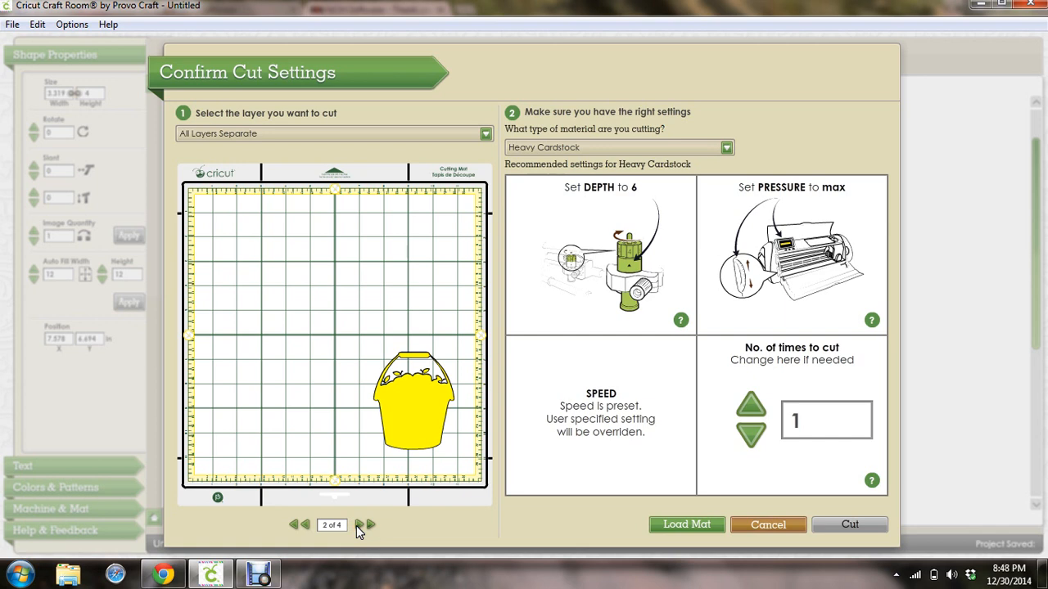
click(357, 525)
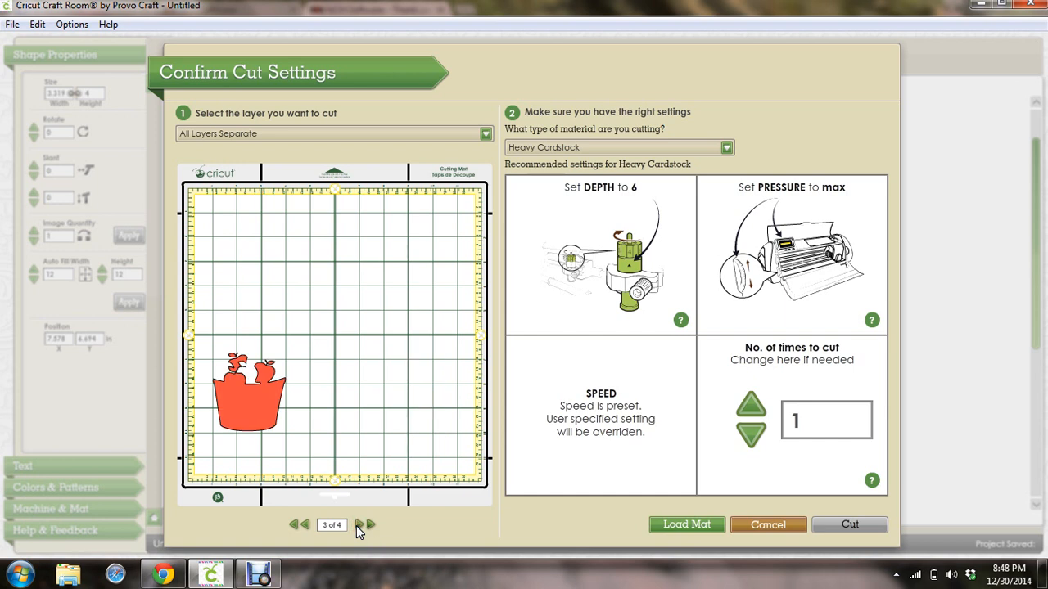
click(358, 525)
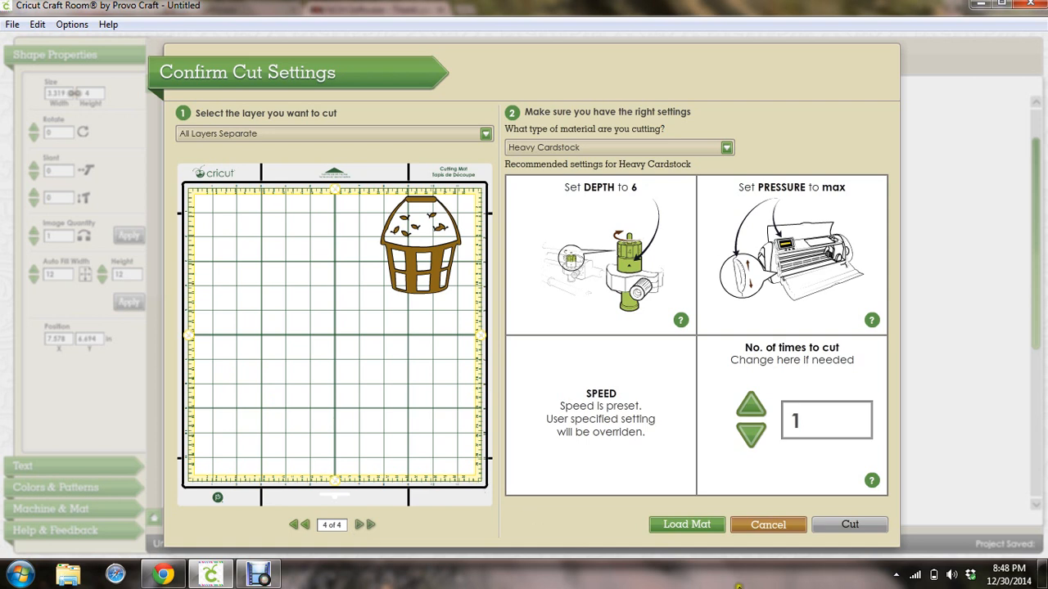
click(765, 524)
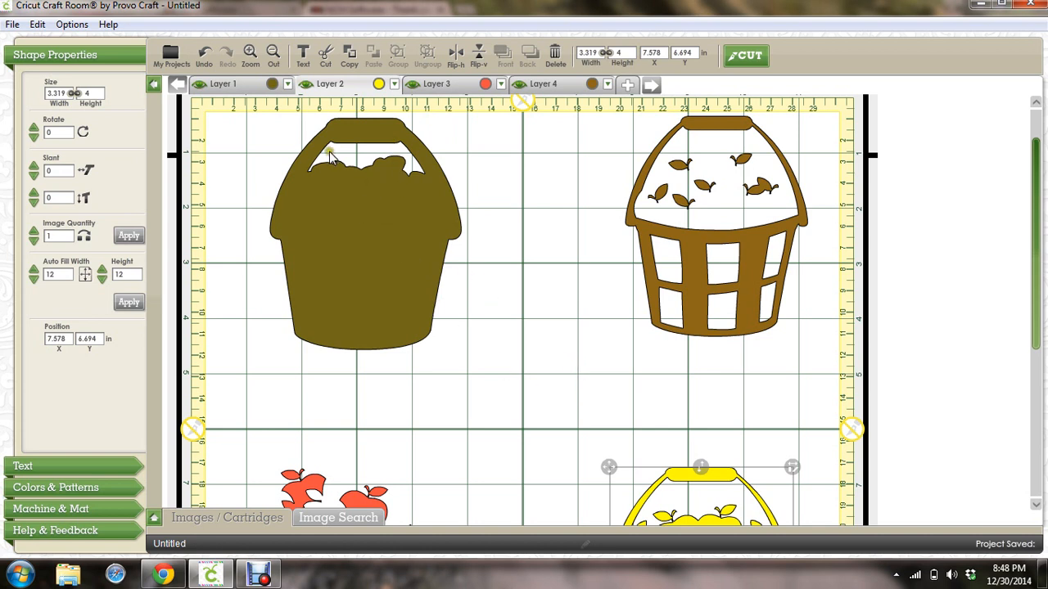
Reorder Layer 2 ahead of Layer 1 and move the yellow bushel onto the brown bushel at about X 1.56, Y 0.46 in.
drag(309, 86, 226, 97)
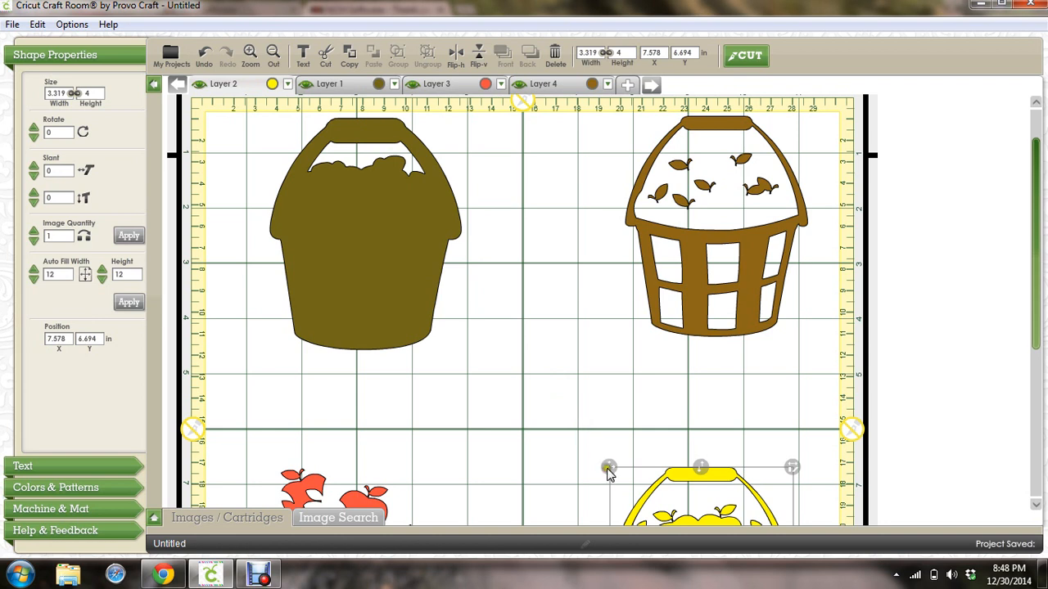
drag(612, 460, 275, 128)
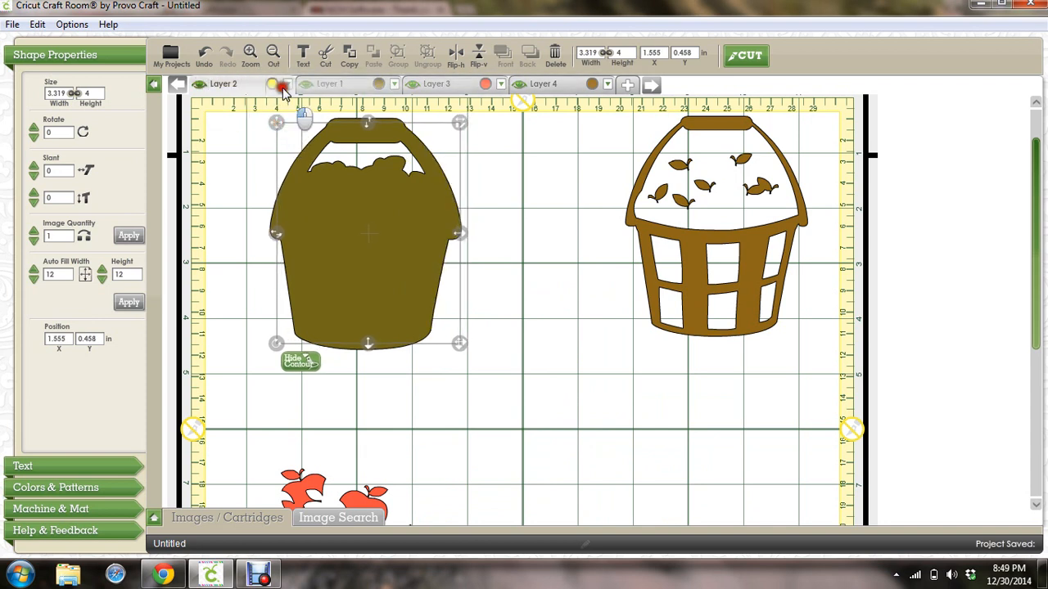
Restore the layer order with Layer 1 ahead of Layer 2, so the yellow bushel lies above the brown one.
click(305, 85)
click(305, 85)
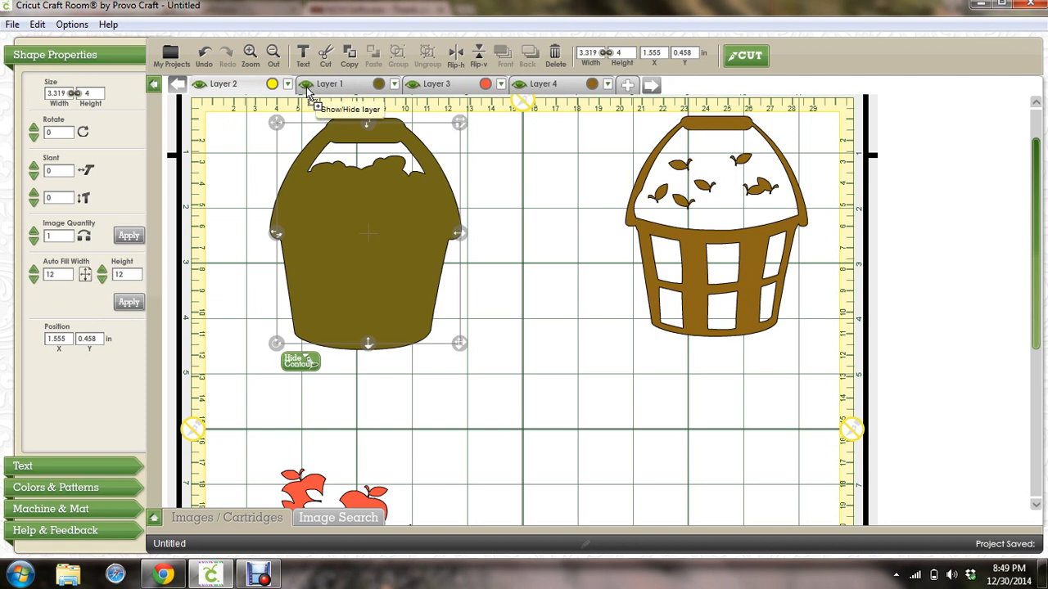
mouse_move(205, 93)
mouse_down()
mouse_move(271, 81)
mouse_move(319, 90)
mouse_move(208, 90)
mouse_up()
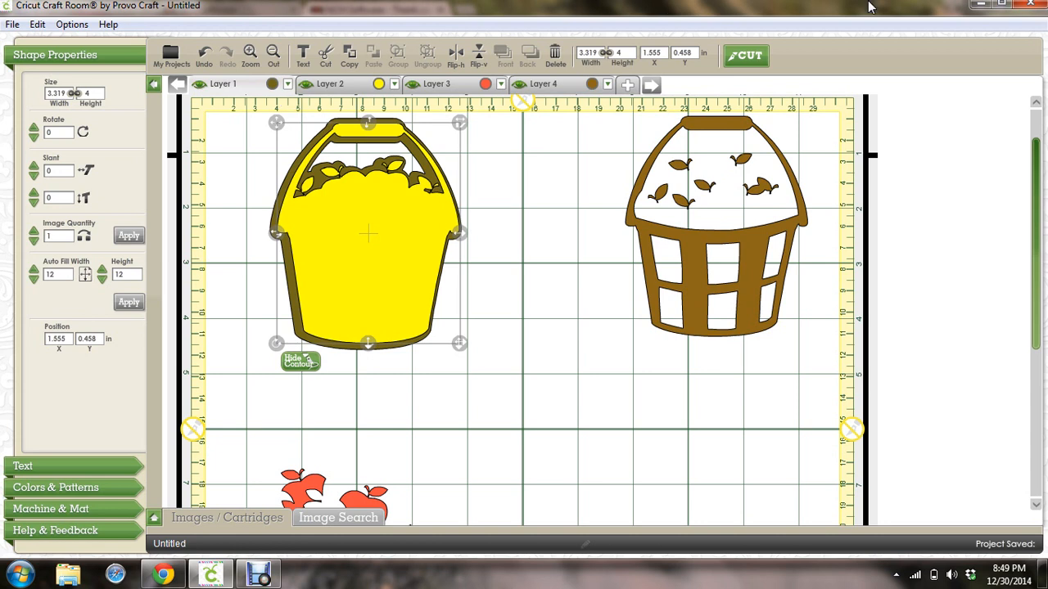
click(260, 577)
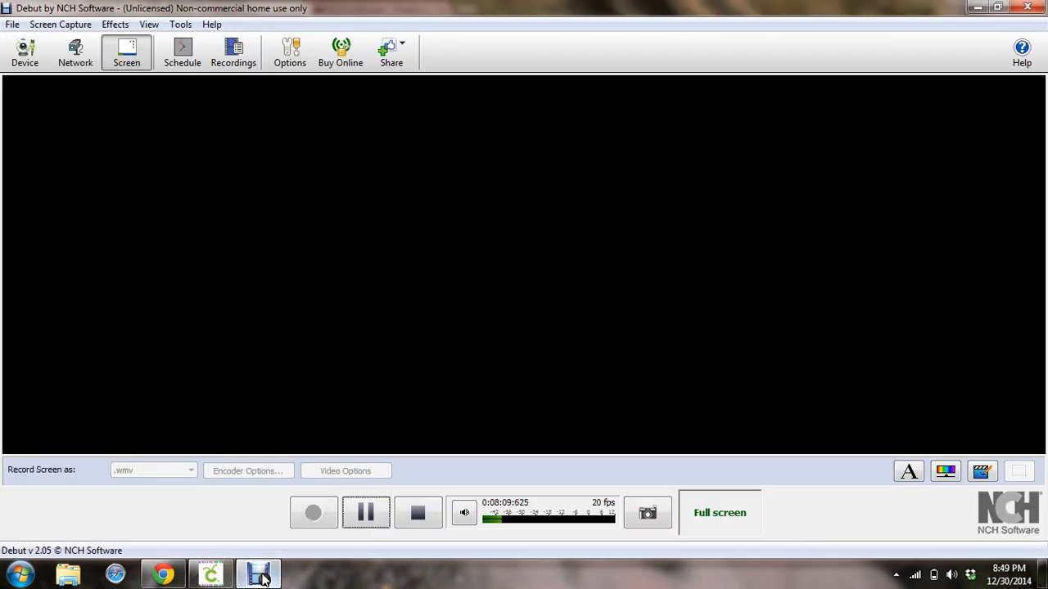